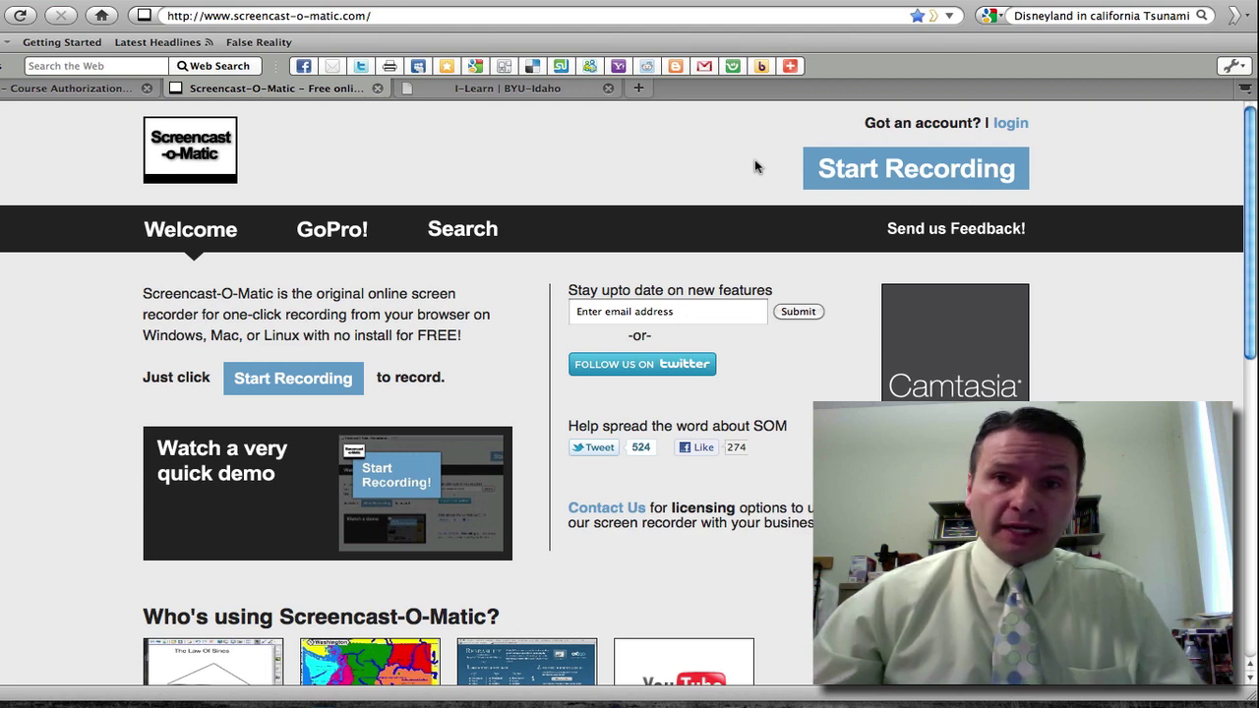
# - Start a new recording session, raise the capture frame's top edge, and hide the browser to reveal the desktop
pyautogui.click(838, 170)
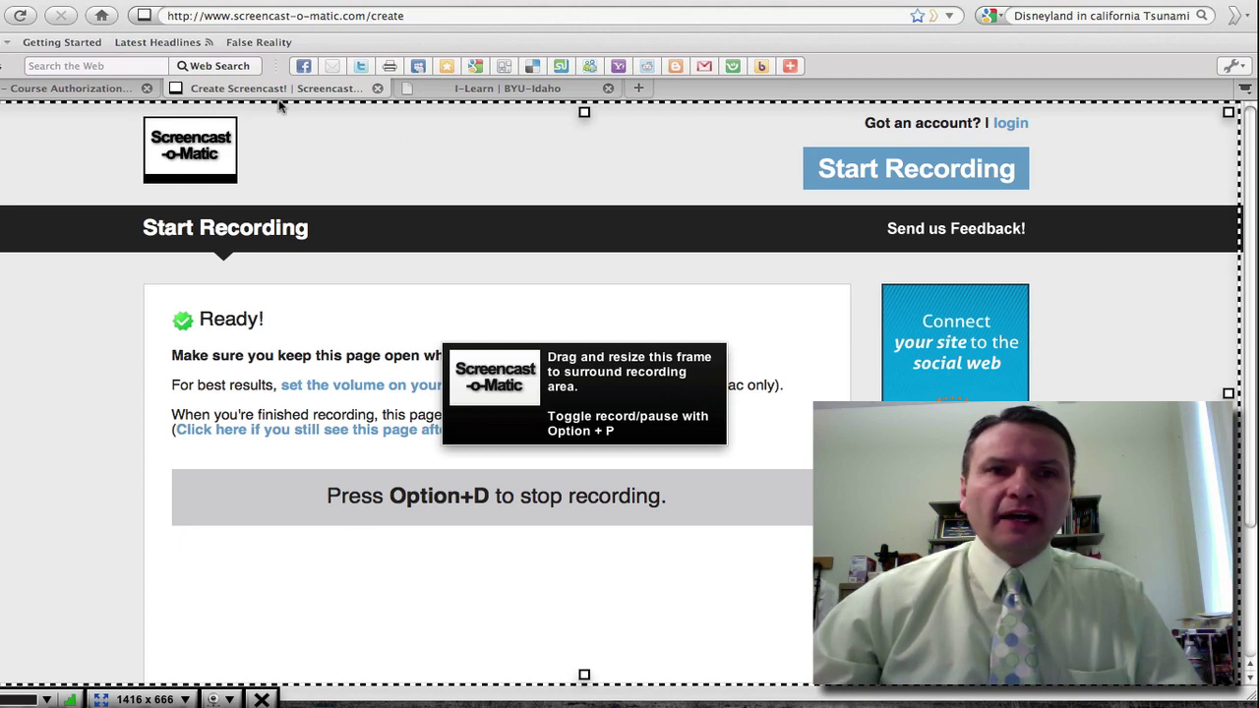
pyautogui.moveTo(279, 106)
pyautogui.mouseDown()
pyautogui.moveTo(305, 91)
pyautogui.moveTo(295, 100)
pyautogui.mouseUp()
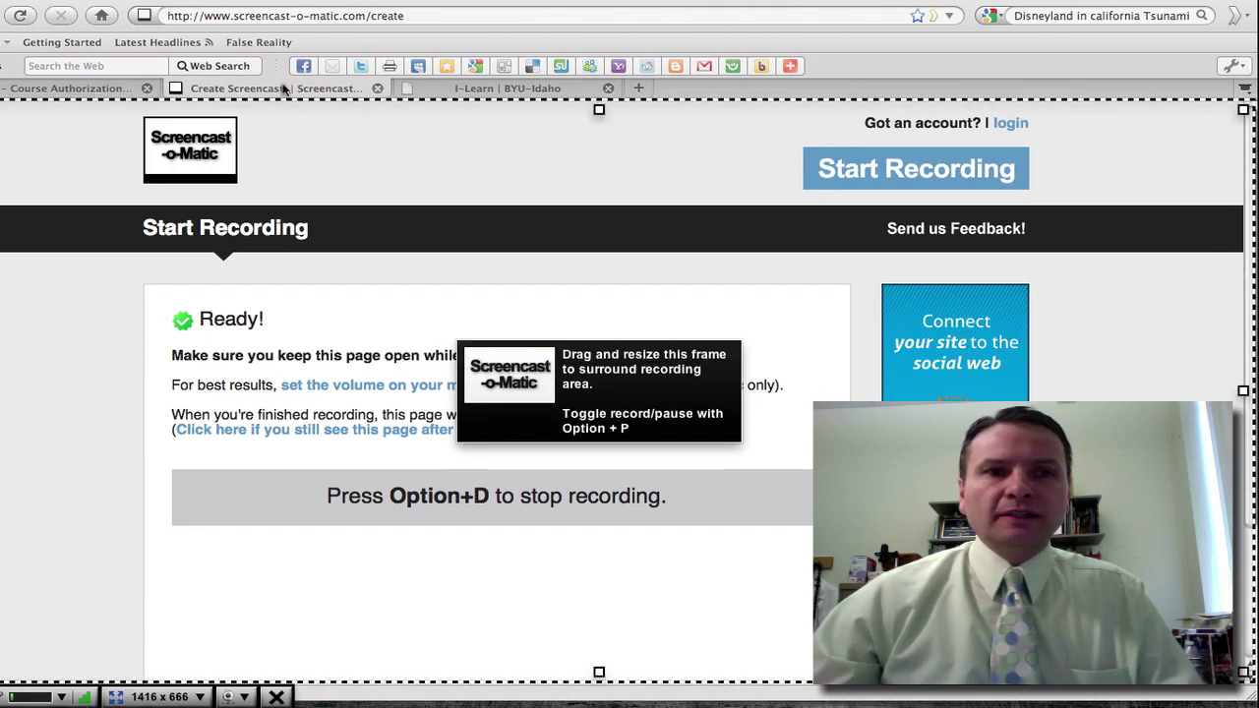
pyautogui.press('F11')
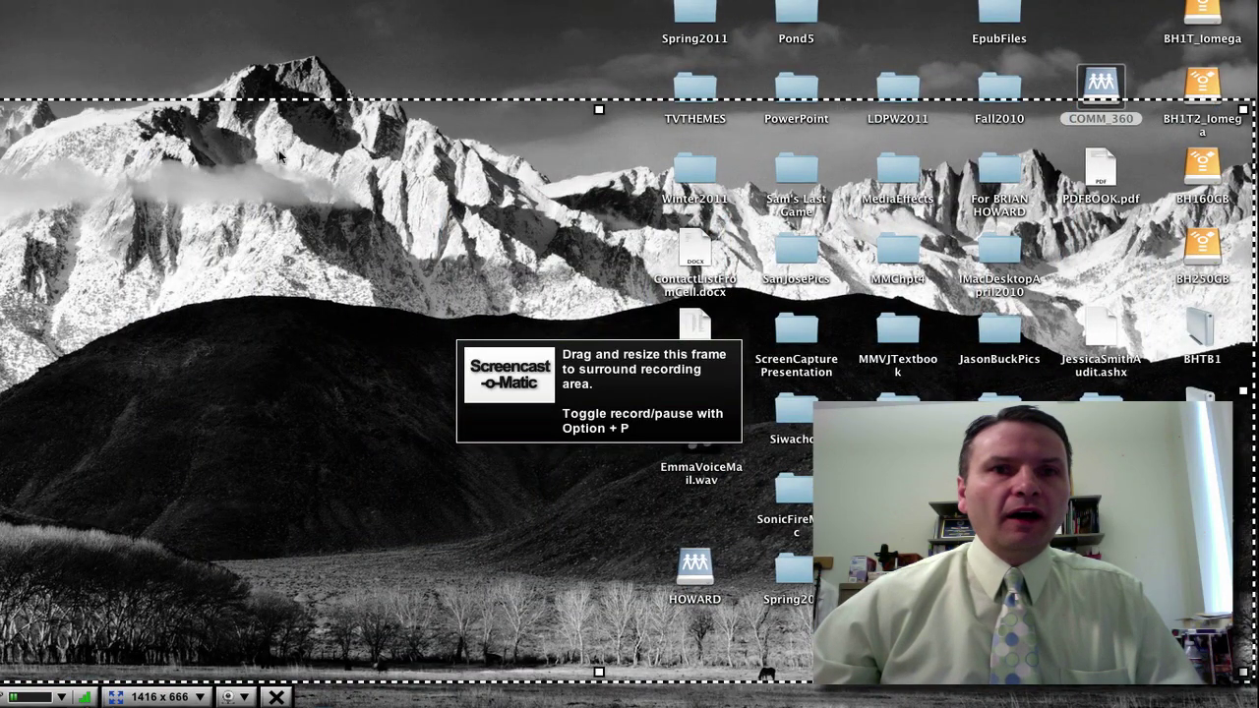
# - Bring PowerPoint back, widen its window, and roughly reshape the capture area over the slide
pyautogui.press('F11')
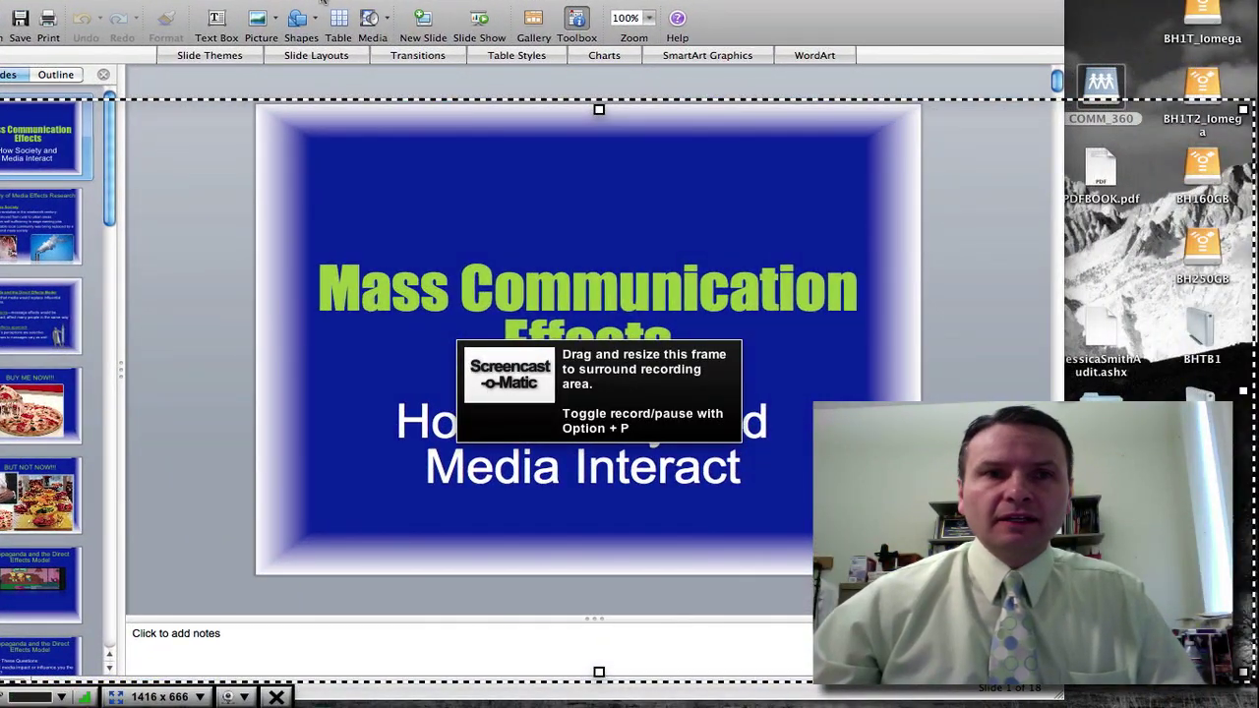
pyautogui.moveTo(1058, 698); pyautogui.dragTo(1208, 696)
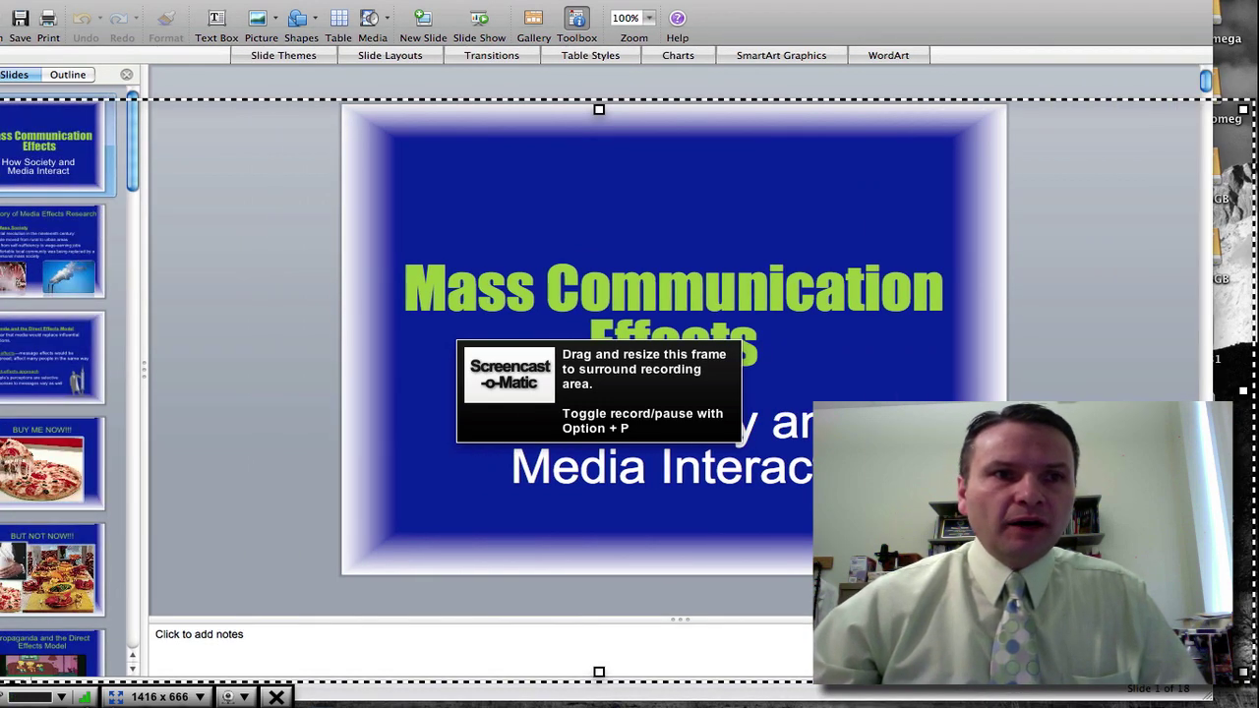
pyautogui.moveTo(2, 102); pyautogui.dragTo(323, 119)
pyautogui.click(276, 111)
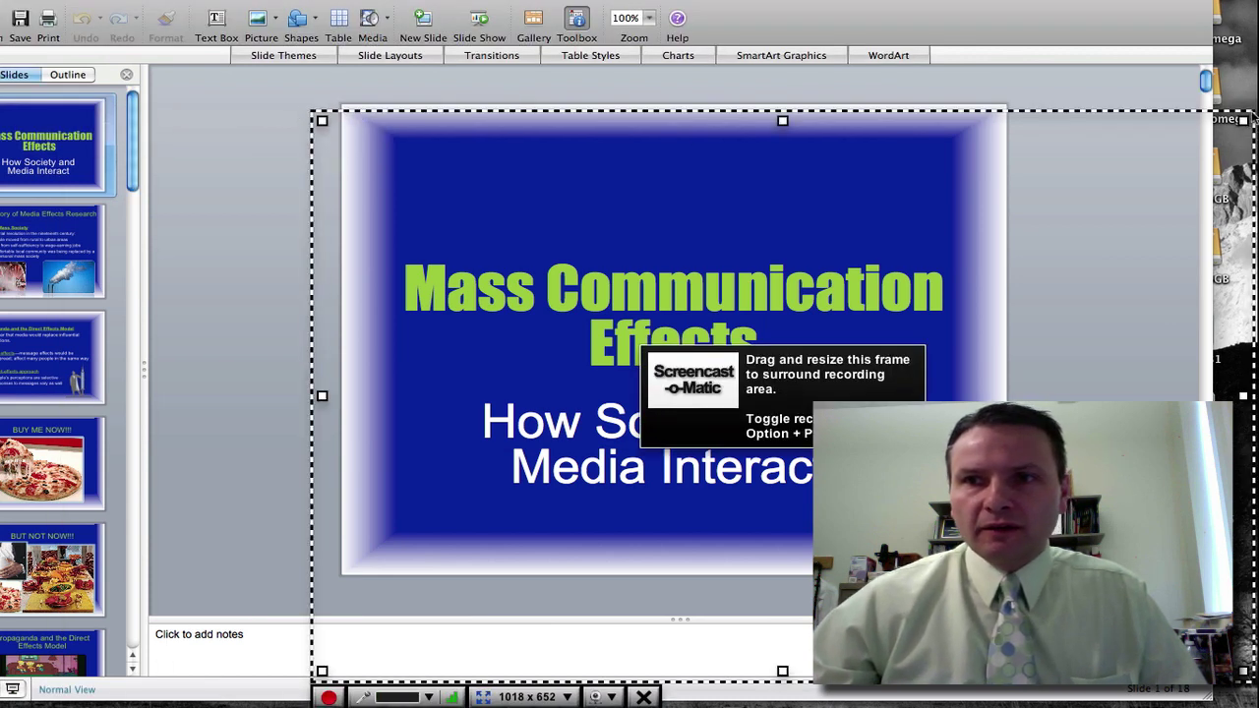
# - Adjust the capture frame to 718 x 542 snugly around the 'Mass Communication Effects' slide
pyautogui.click(320, 119)
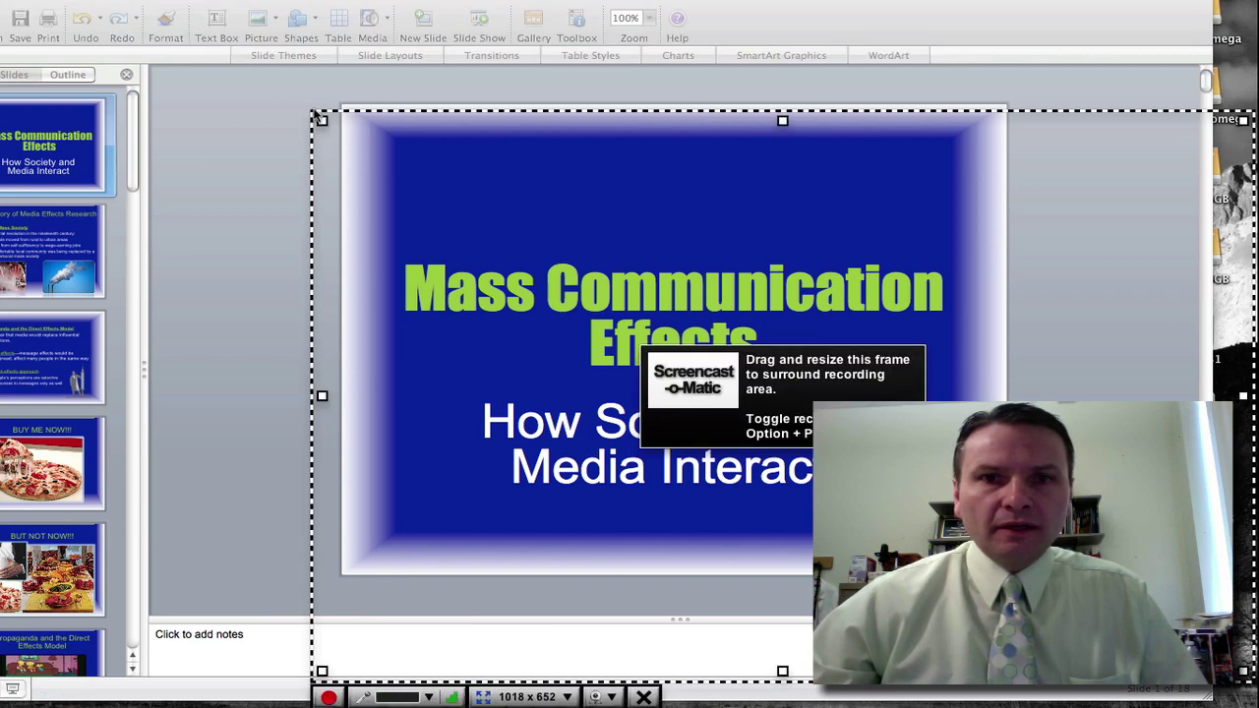
pyautogui.moveTo(317, 116); pyautogui.dragTo(240, 79)
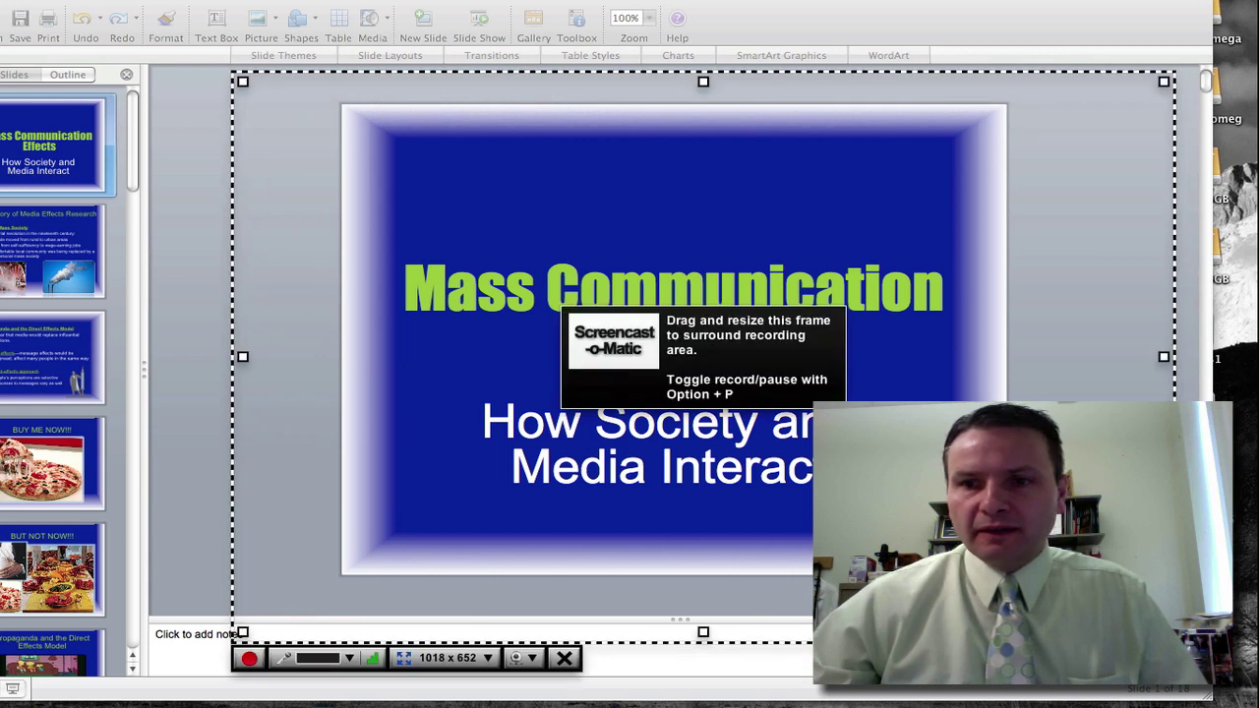
pyautogui.hotkey('alt', 'p')
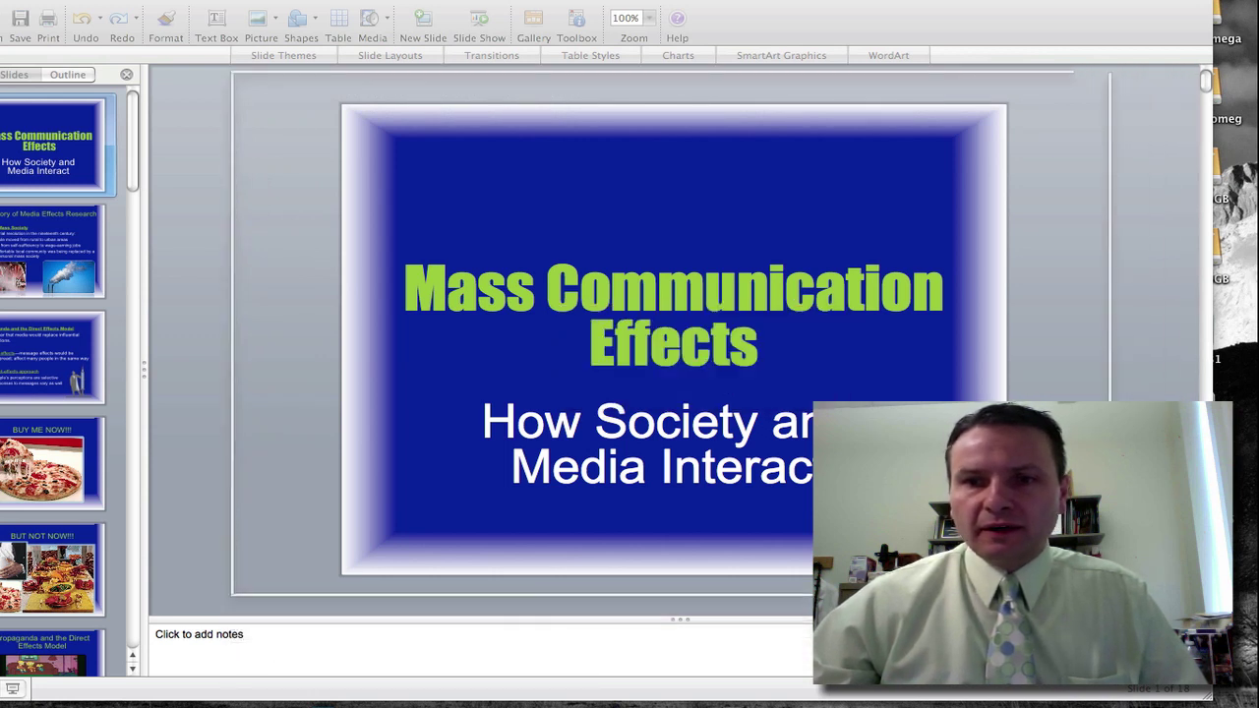
pyautogui.hotkey('alt', 'p')
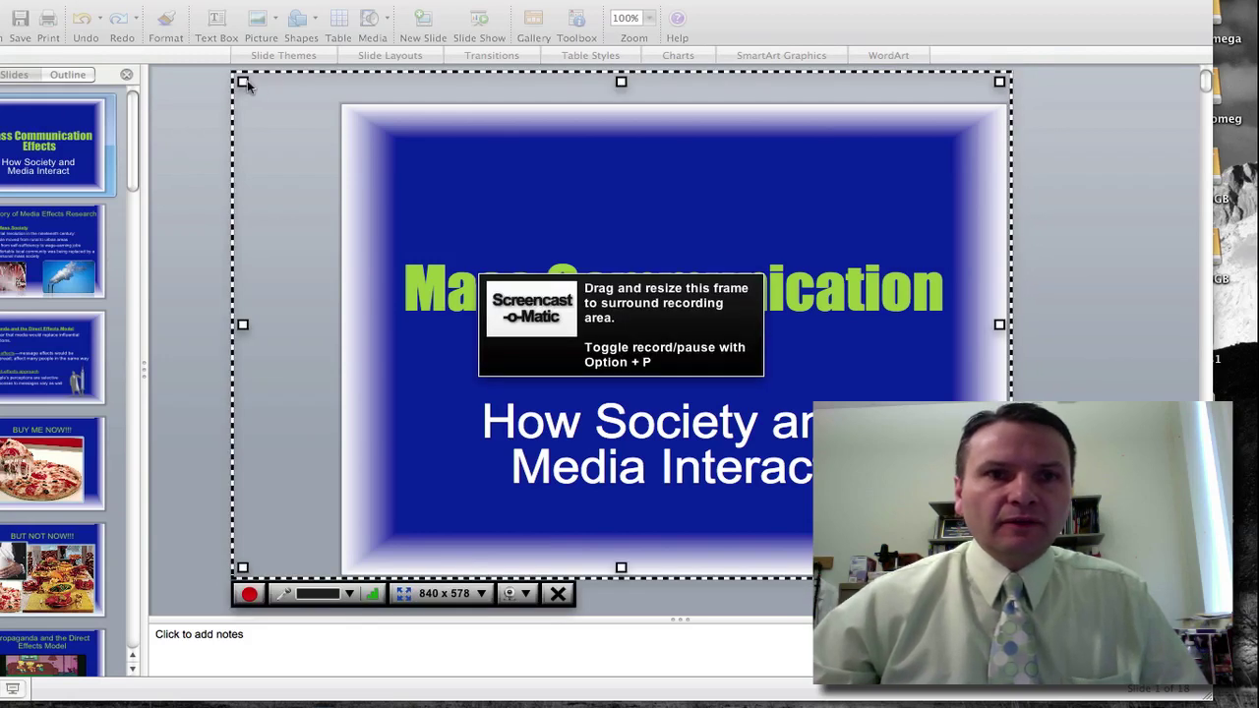
pyautogui.moveTo(243, 81); pyautogui.dragTo(351, 113)
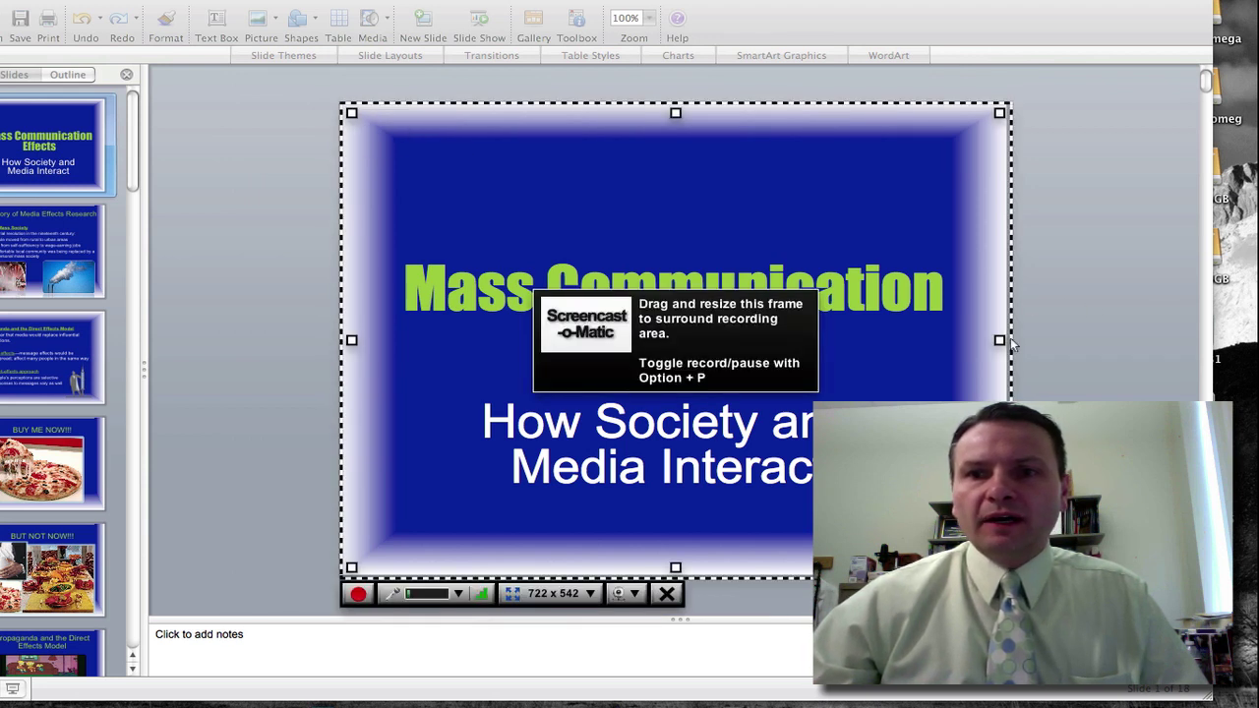
pyautogui.moveTo(1006, 337); pyautogui.dragTo(997, 340)
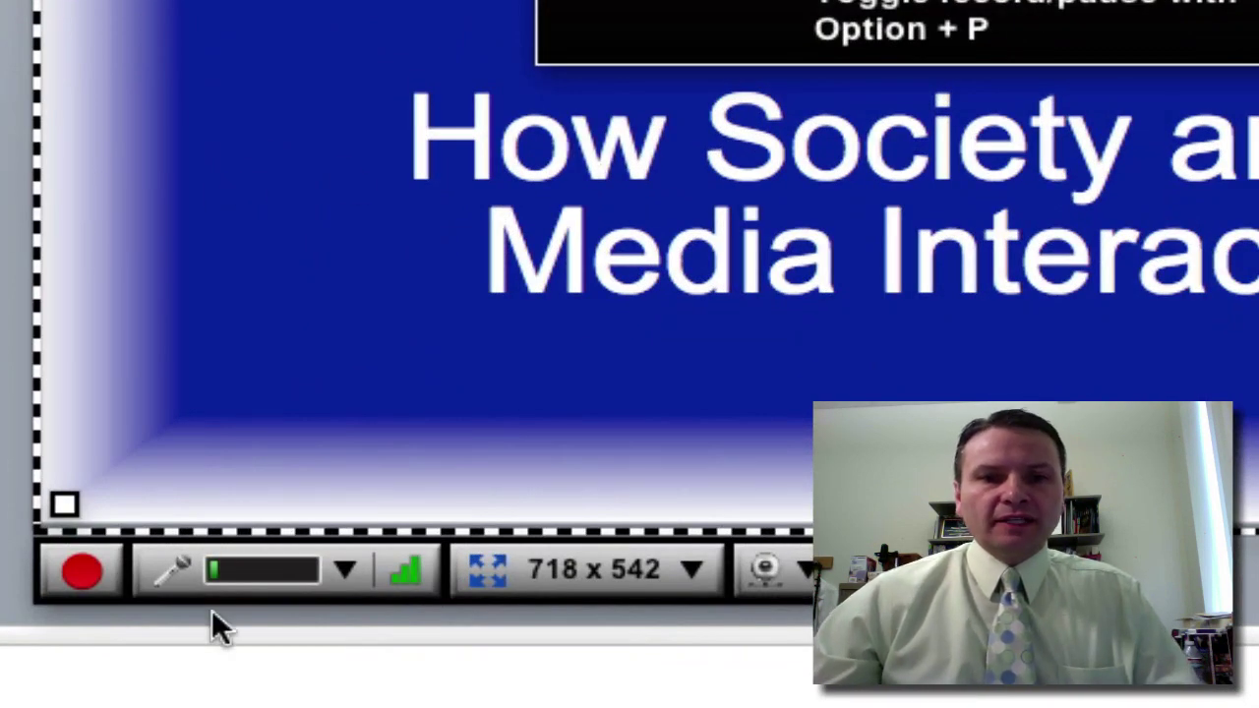
pyautogui.click(348, 576)
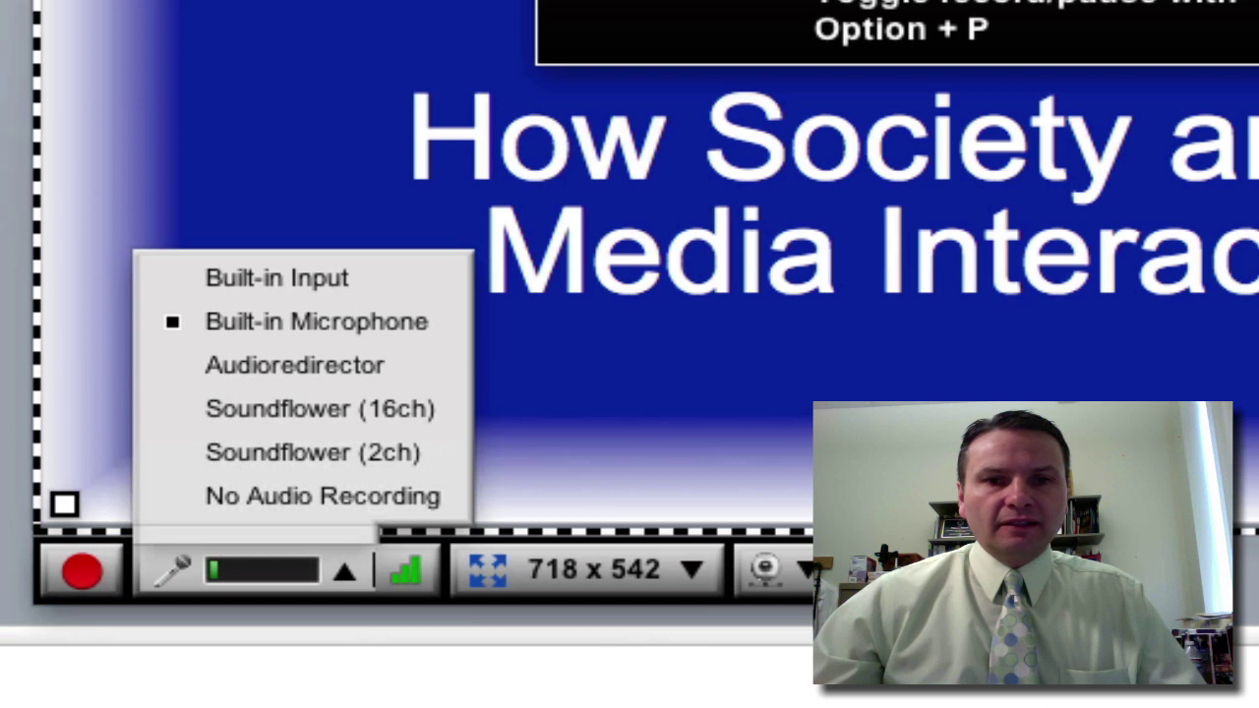
pyautogui.press('Escape')
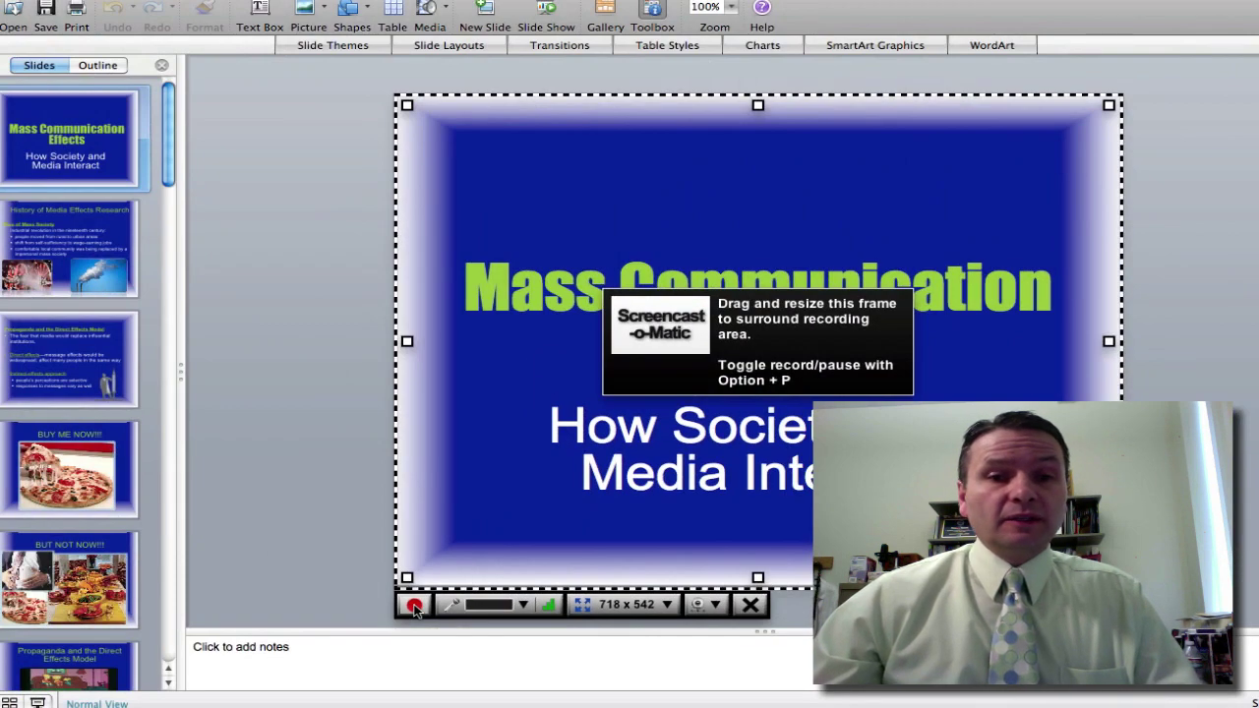
# - Start recording and step through slides 2, 3 and 4, ending on 'BUY ME NOW!!!'
pyautogui.click(414, 608)
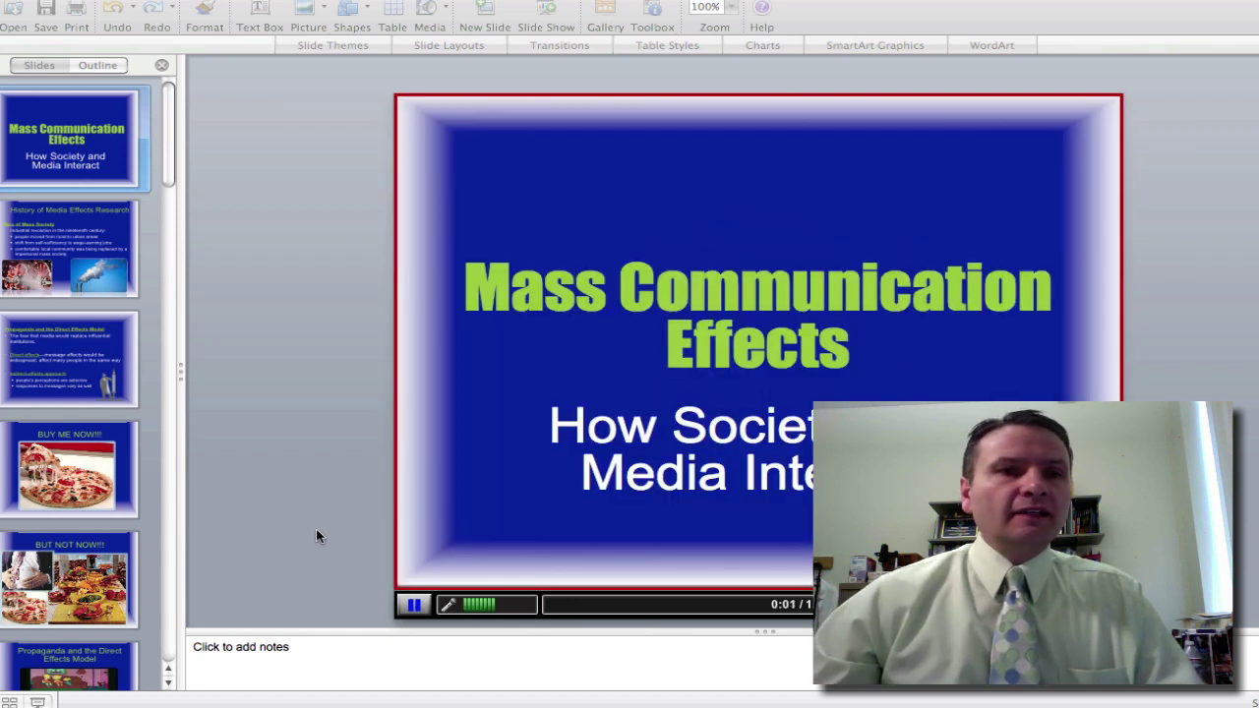
pyautogui.click(168, 687)
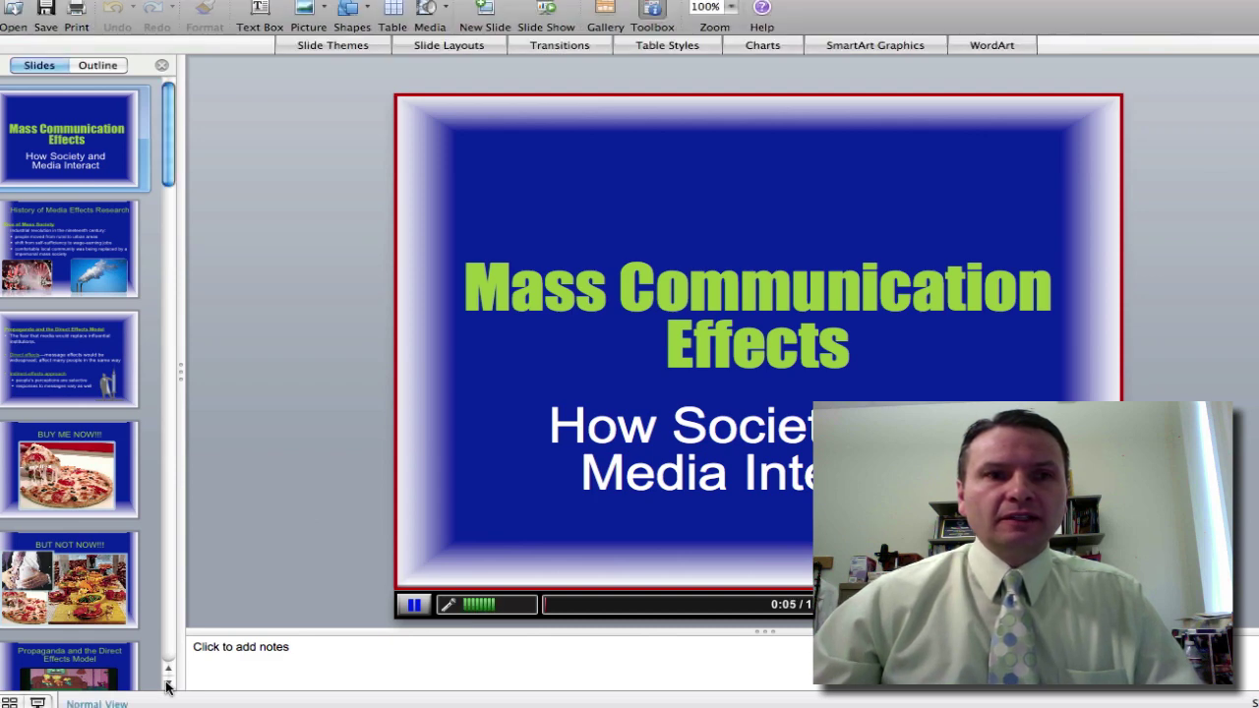
pyautogui.click(57, 226)
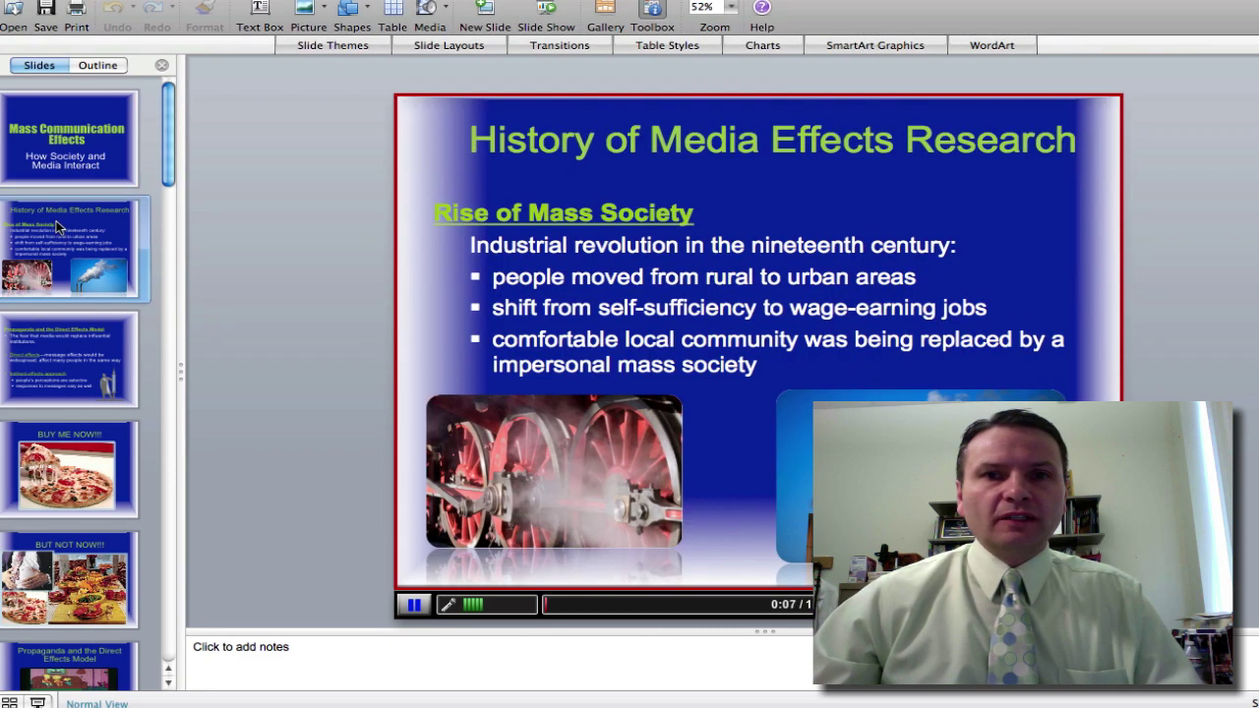
pyautogui.click(71, 340)
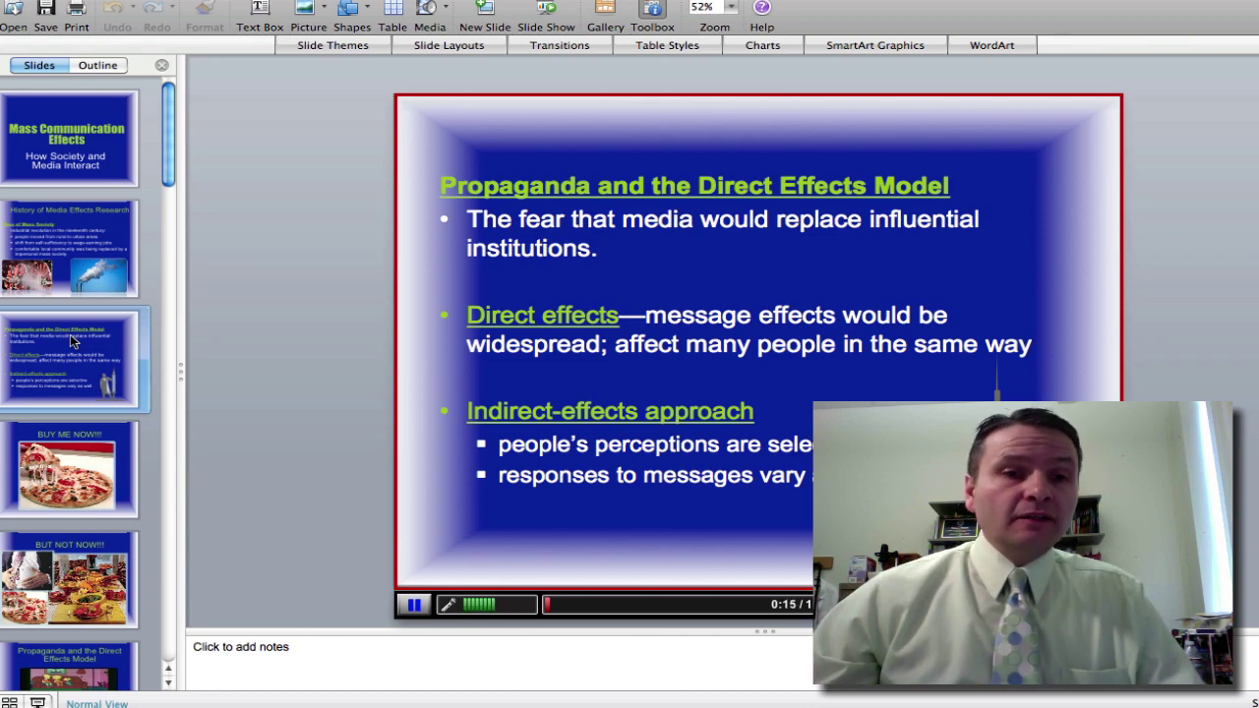
pyautogui.click(62, 471)
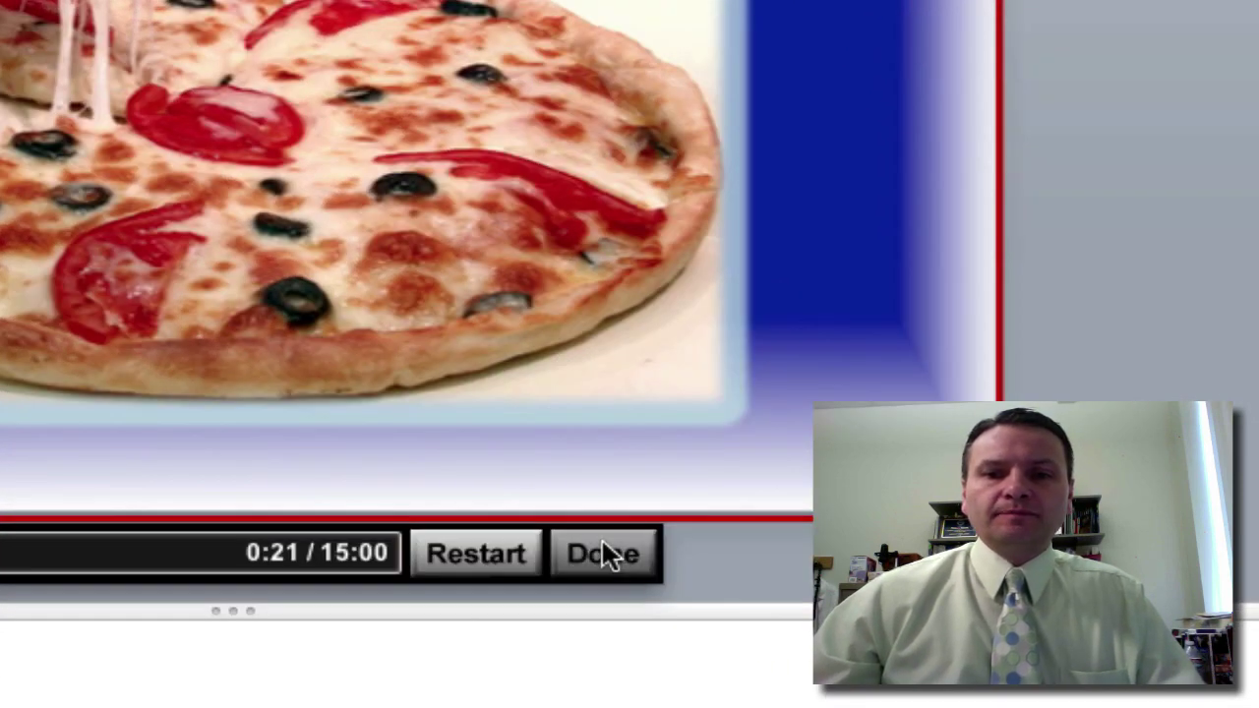
# - Stop the recording and return to the browser's Preview Recording page
pyautogui.click(602, 542)
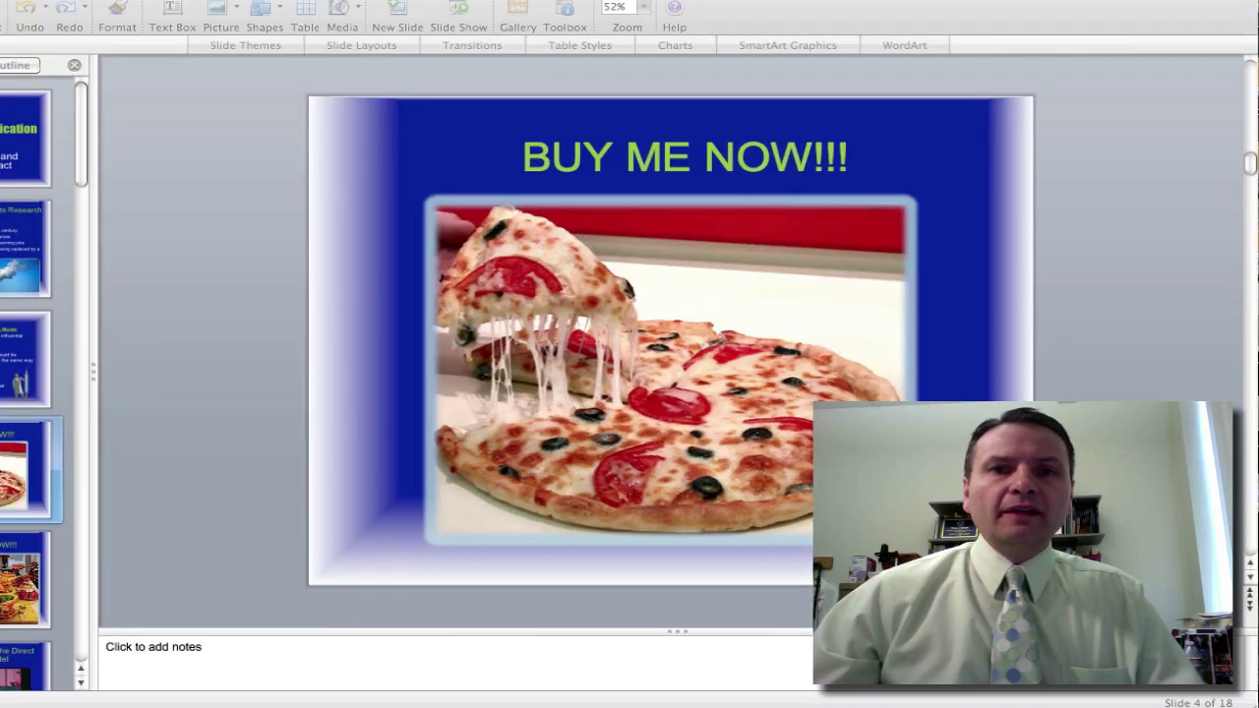
pyautogui.click(992, 12)
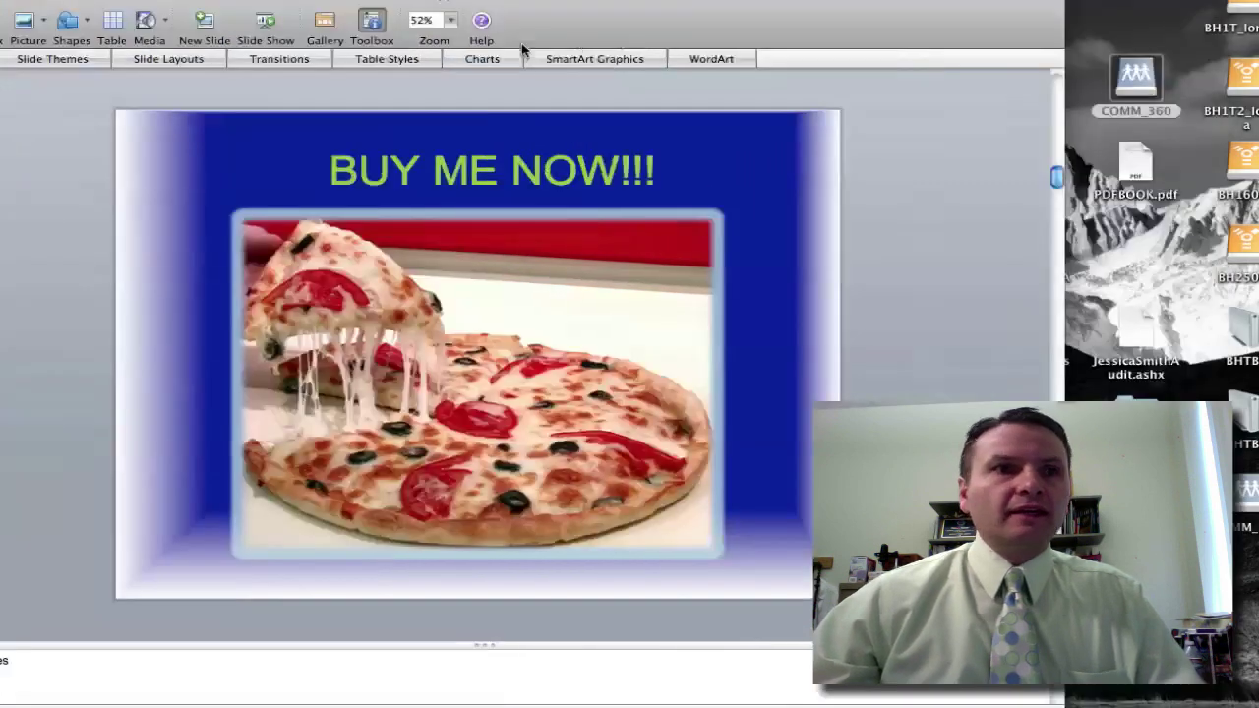
pyautogui.press('F11')
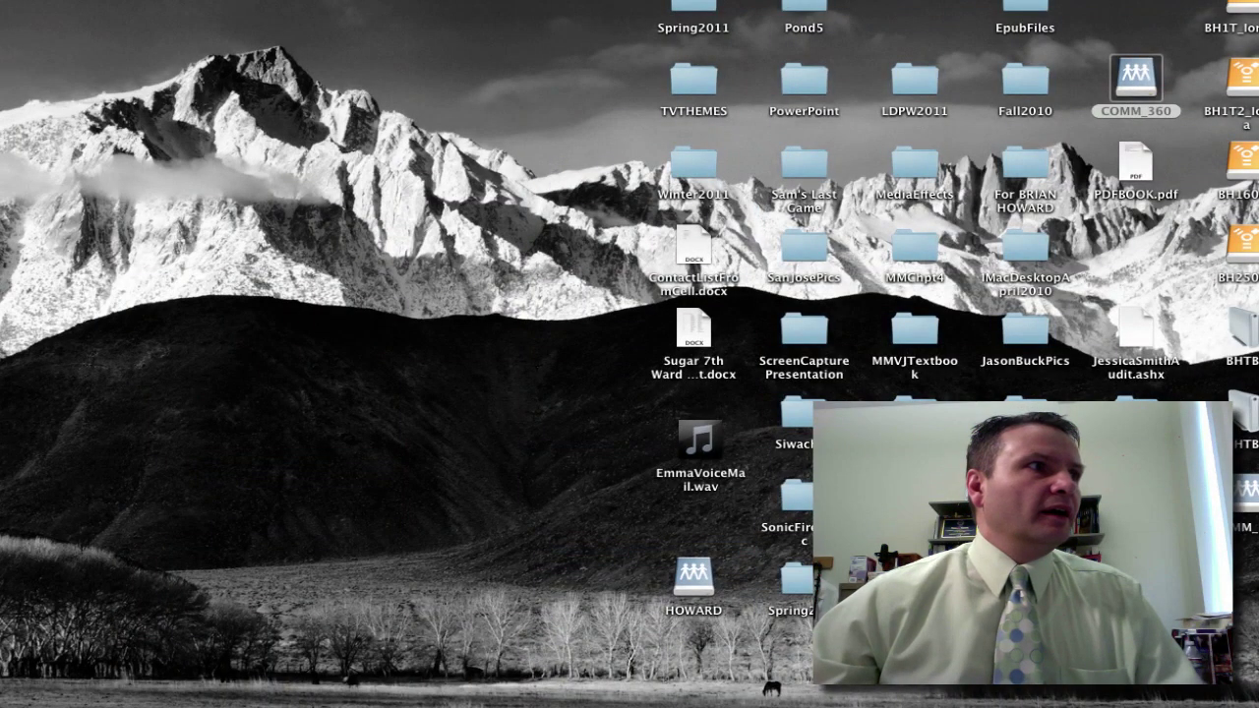
pyautogui.press('F11')
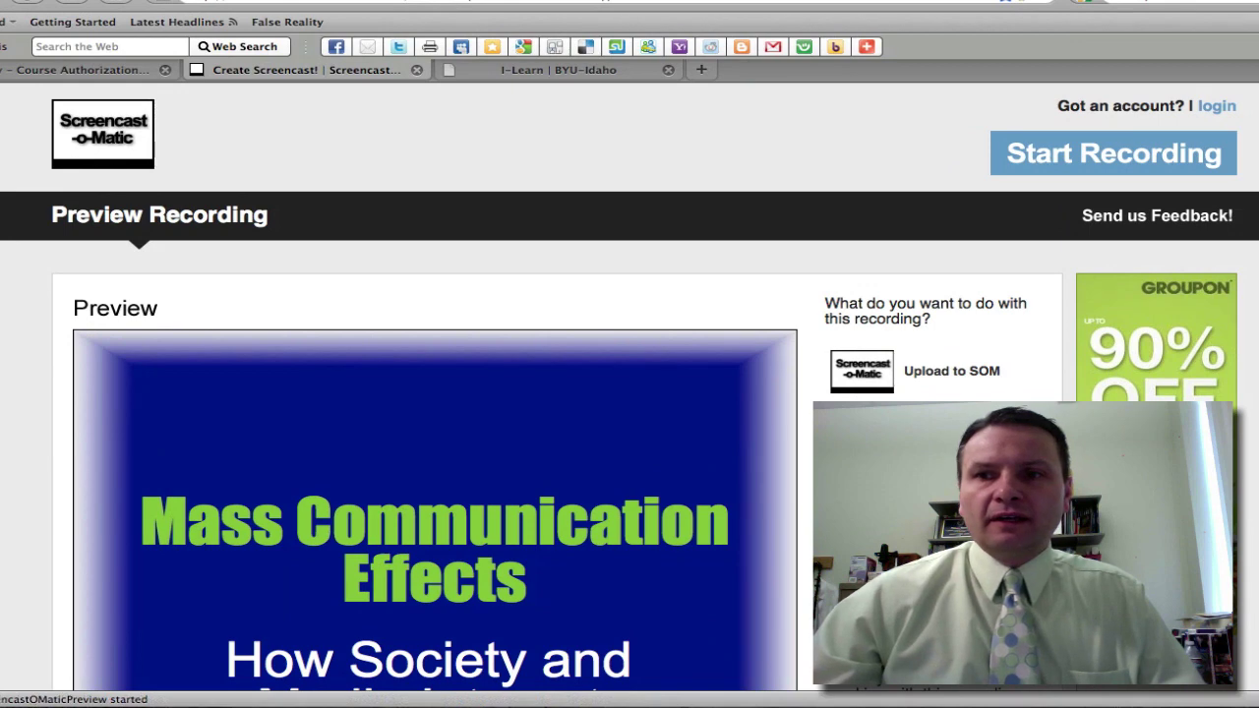
# - Play, pause and resume the recording preview, then choose Export Movie
pyautogui.scroll(-3, 581, 420)
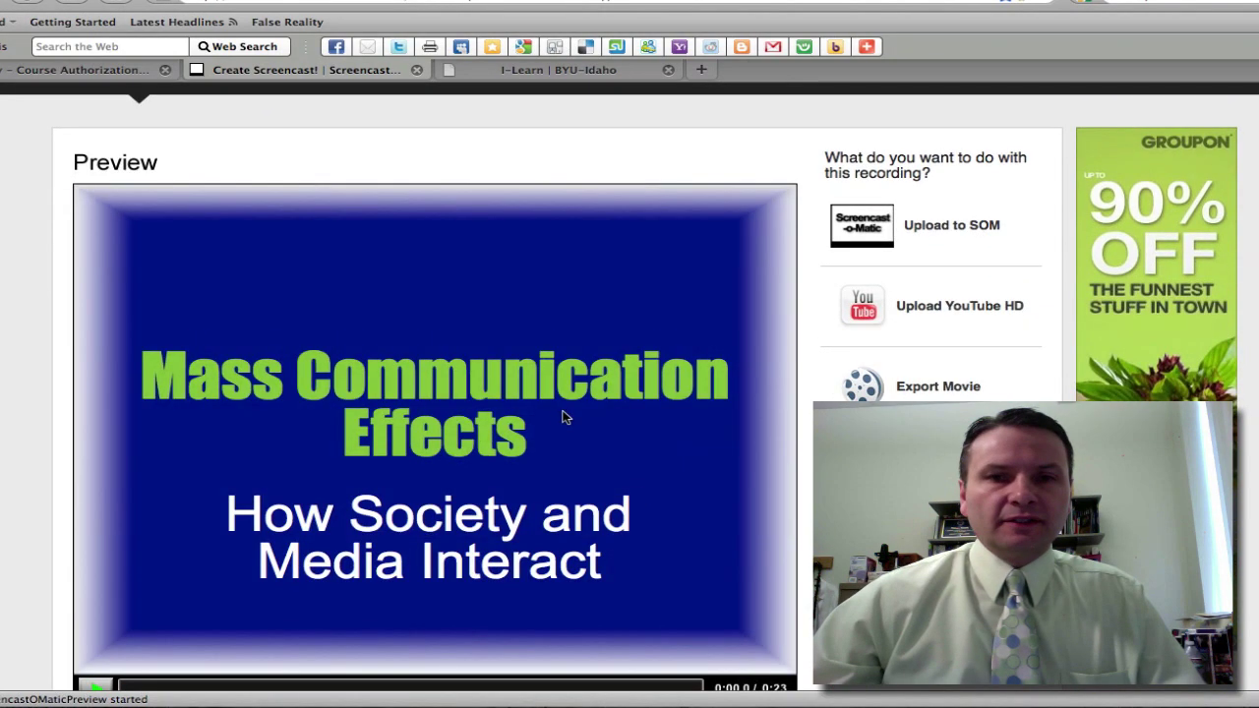
pyautogui.scroll(-2, 656, 387)
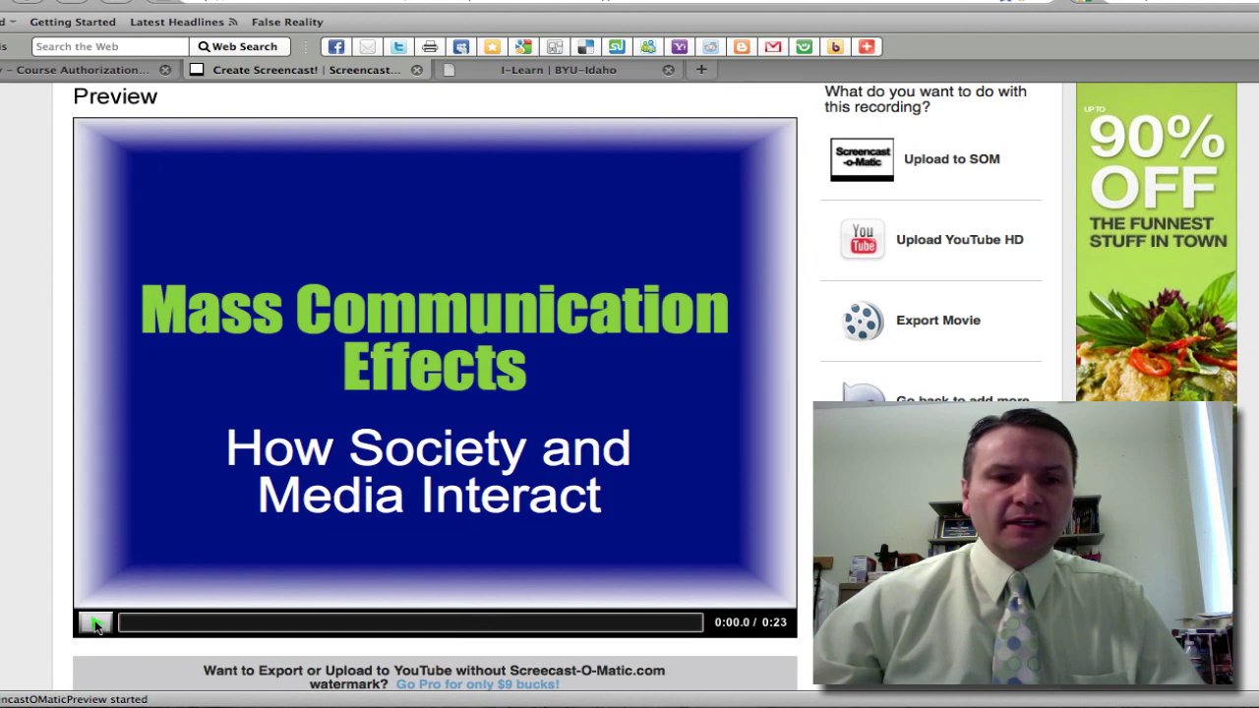
pyautogui.click(95, 625)
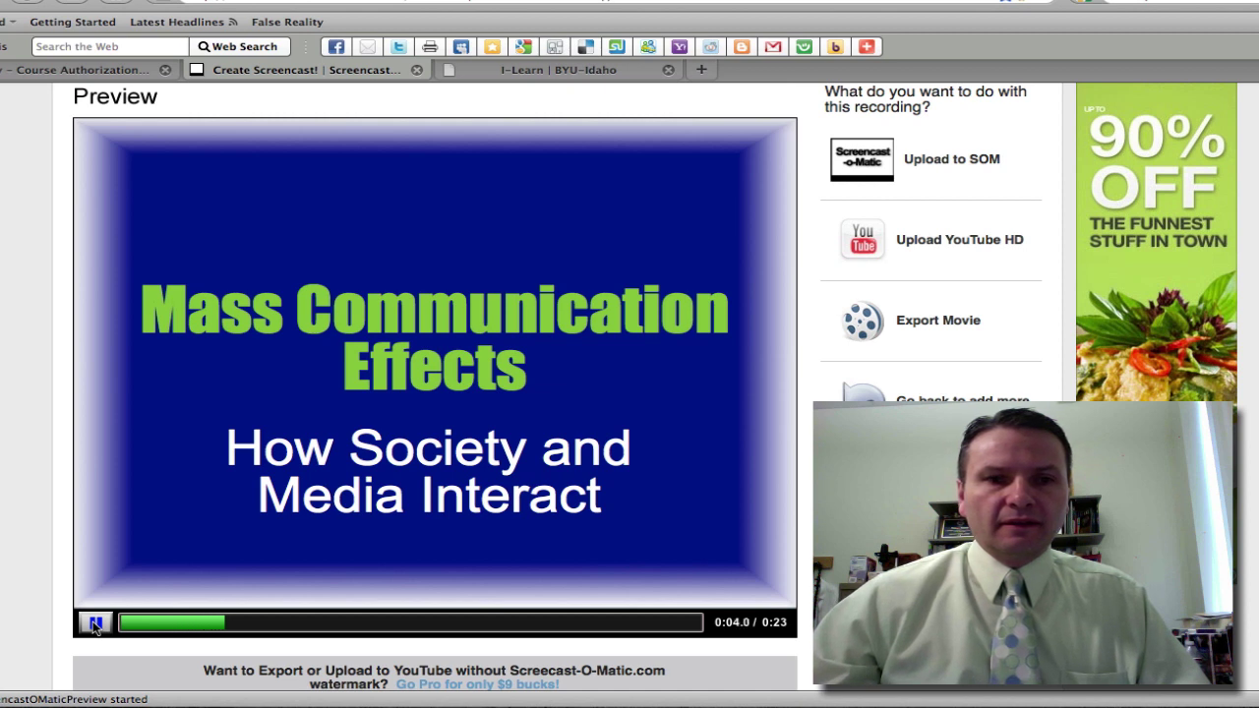
pyautogui.click(95, 624)
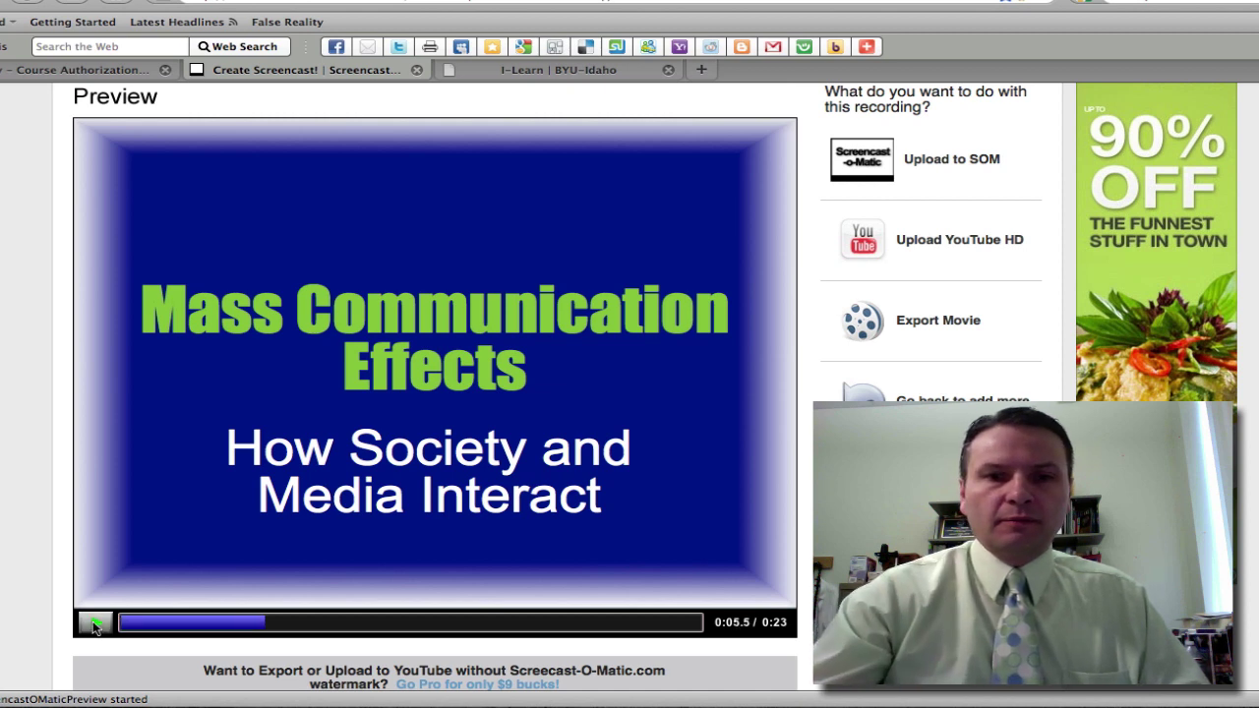
pyautogui.press('XF86AudioRaiseVolume')
pyautogui.click(95, 624)
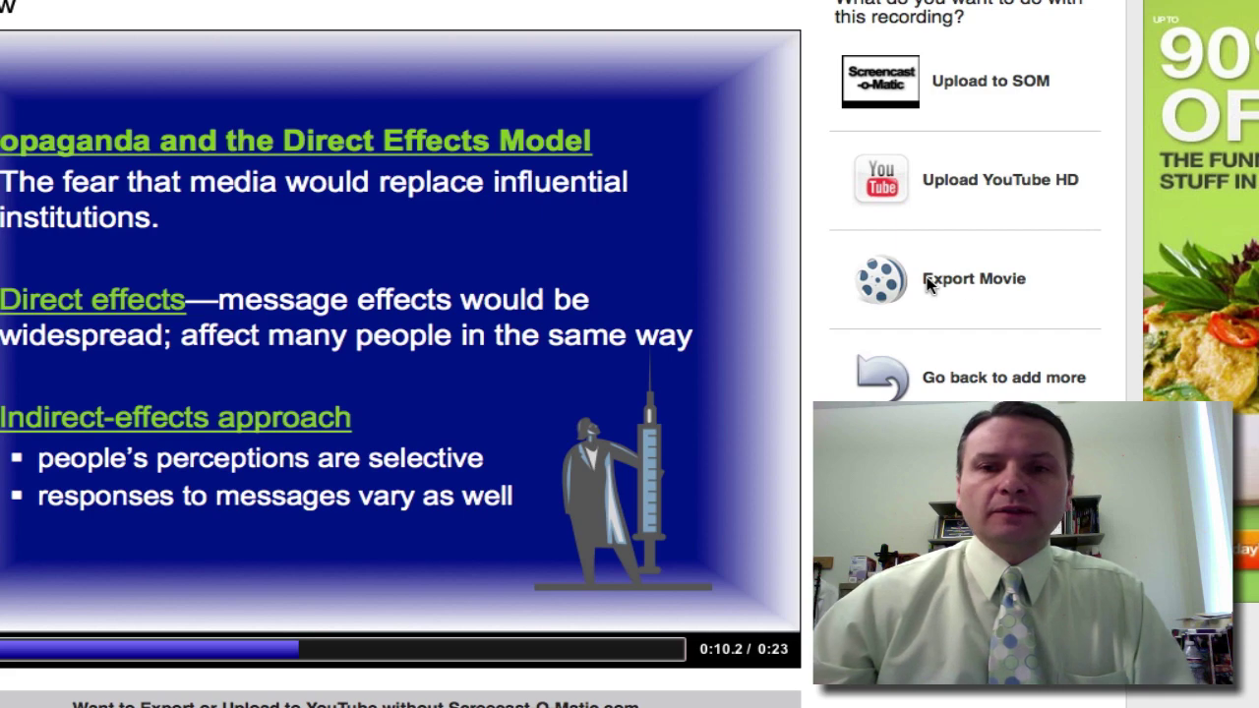
pyautogui.click(965, 284)
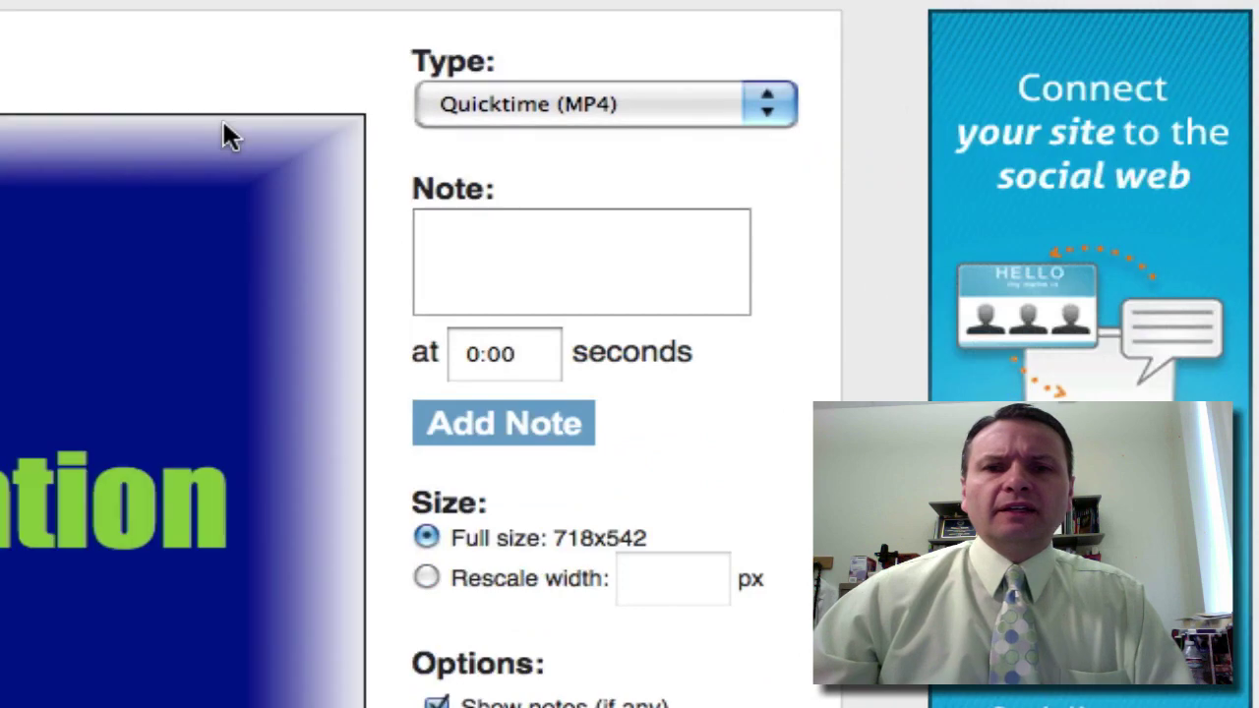
# - Export as Quicktime (MP4) with the width rescaled to 400 px
pyautogui.scroll(-3, 236, 83)
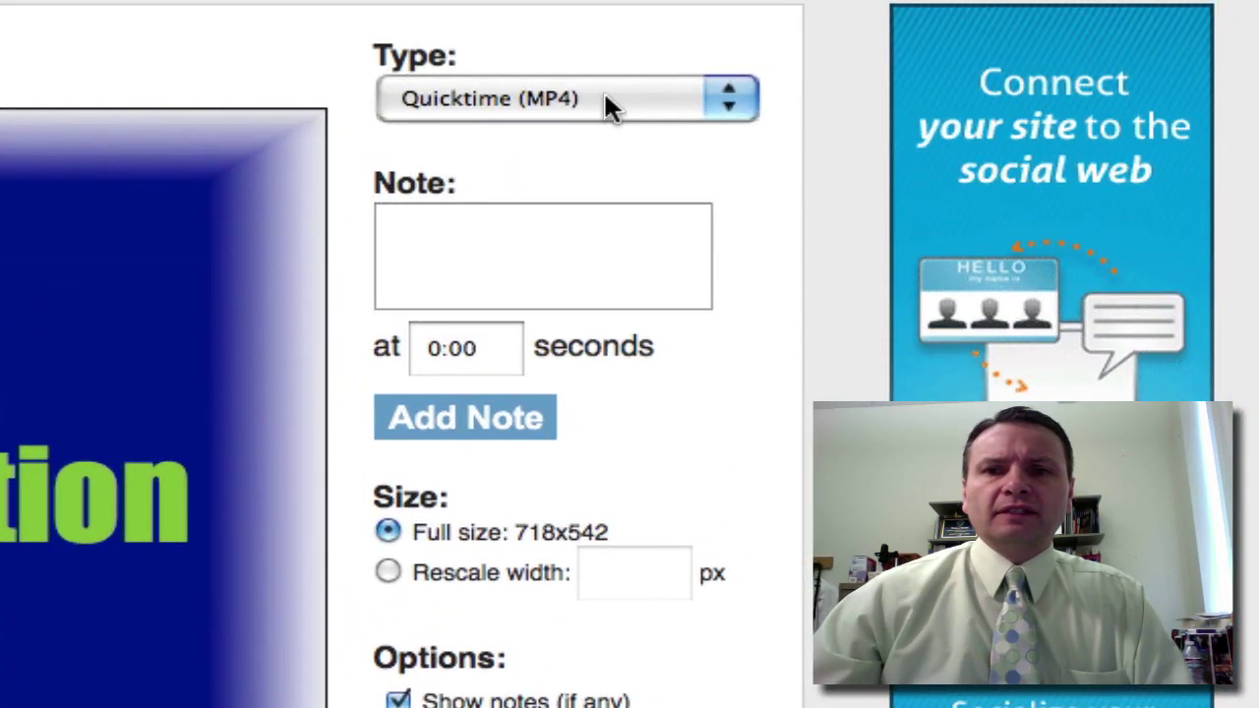
pyautogui.click(605, 98)
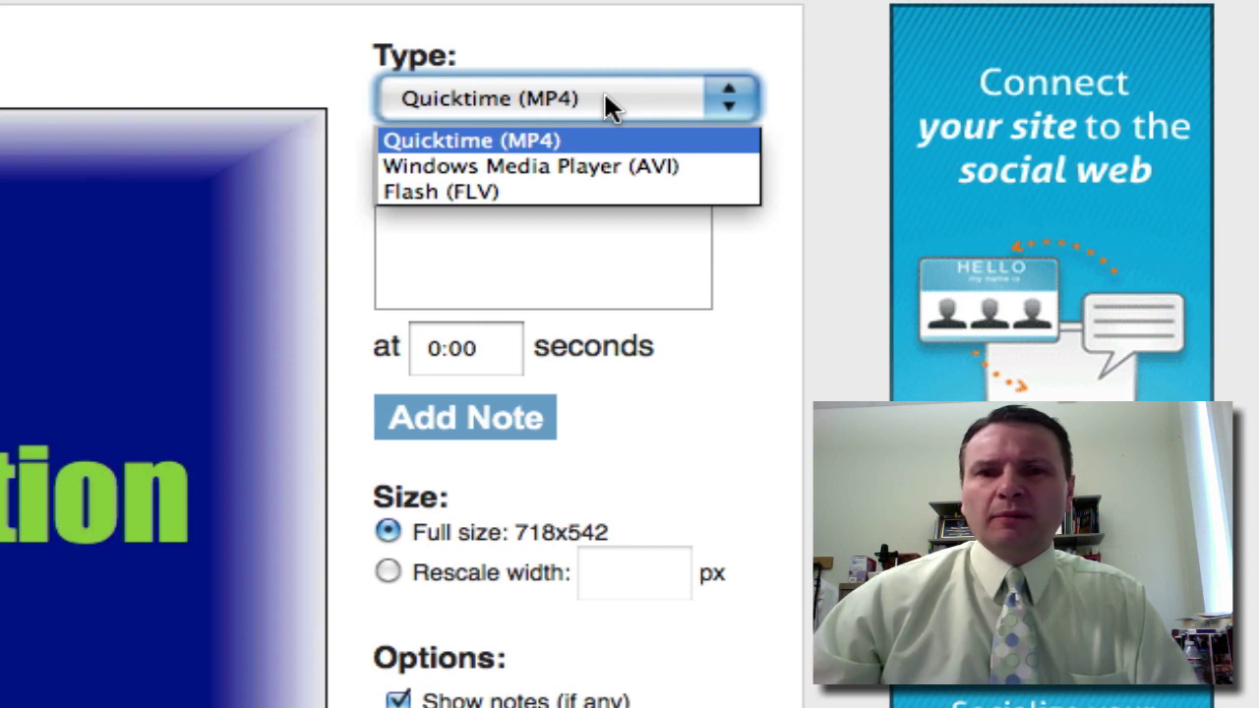
pyautogui.click(225, 52)
pyautogui.click(548, 89)
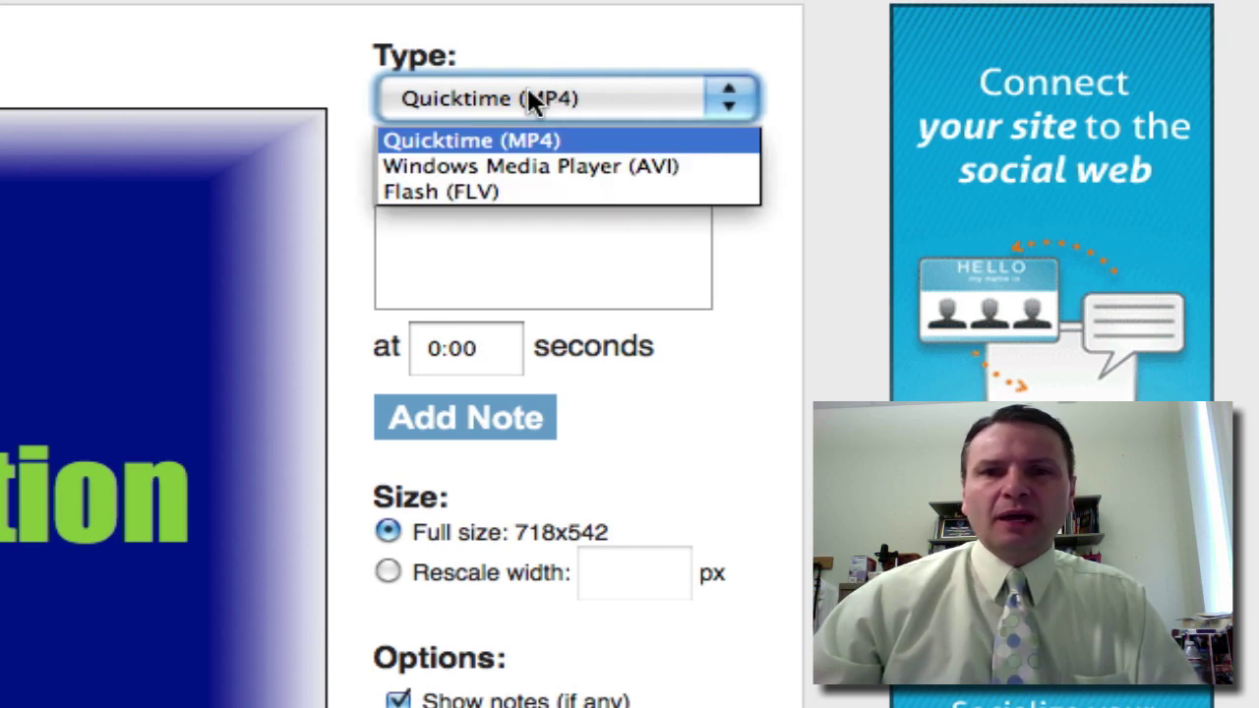
pyautogui.click(246, 50)
pyautogui.scroll(-1, 788, 457)
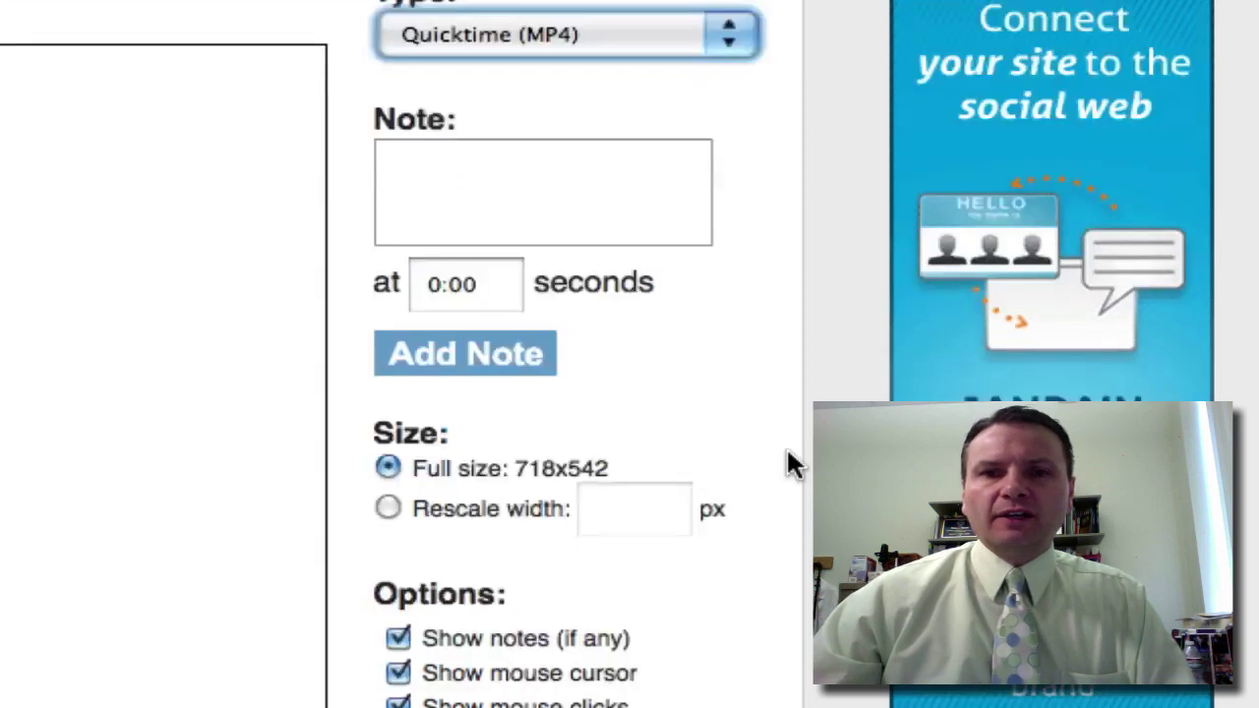
pyautogui.scroll(-1, 773, 413)
pyautogui.scroll(-5, 742, 318)
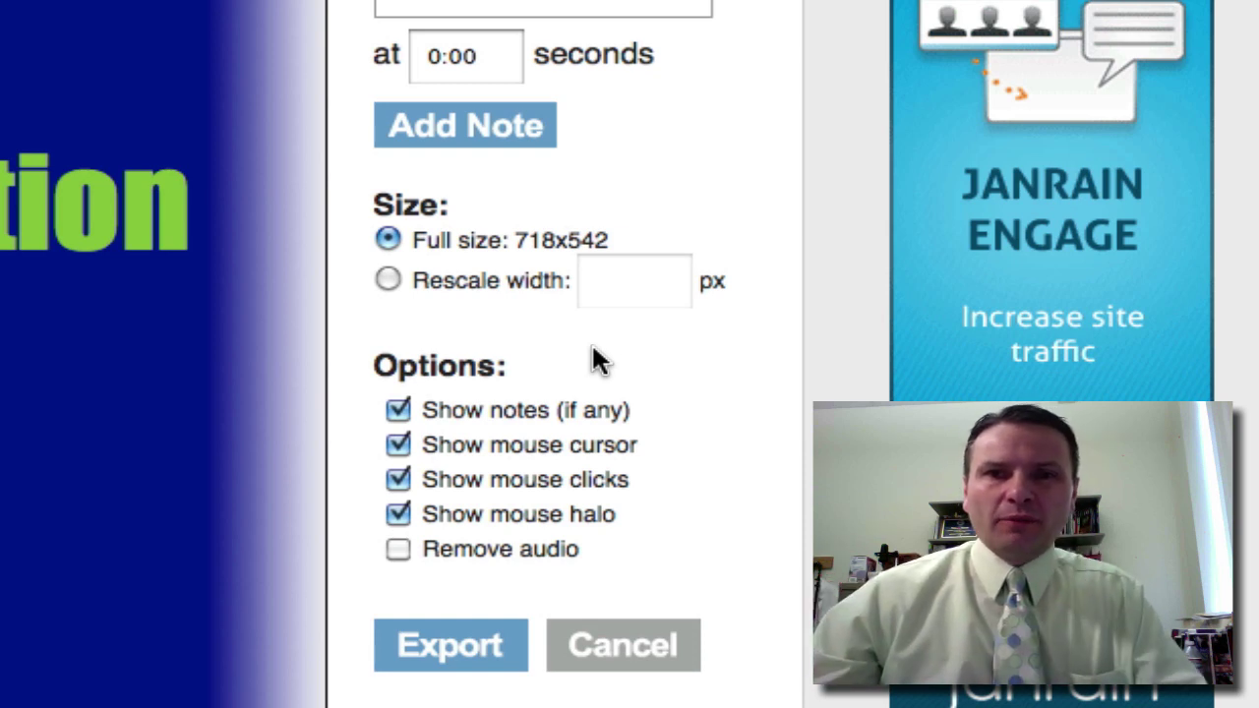
pyautogui.click(388, 281)
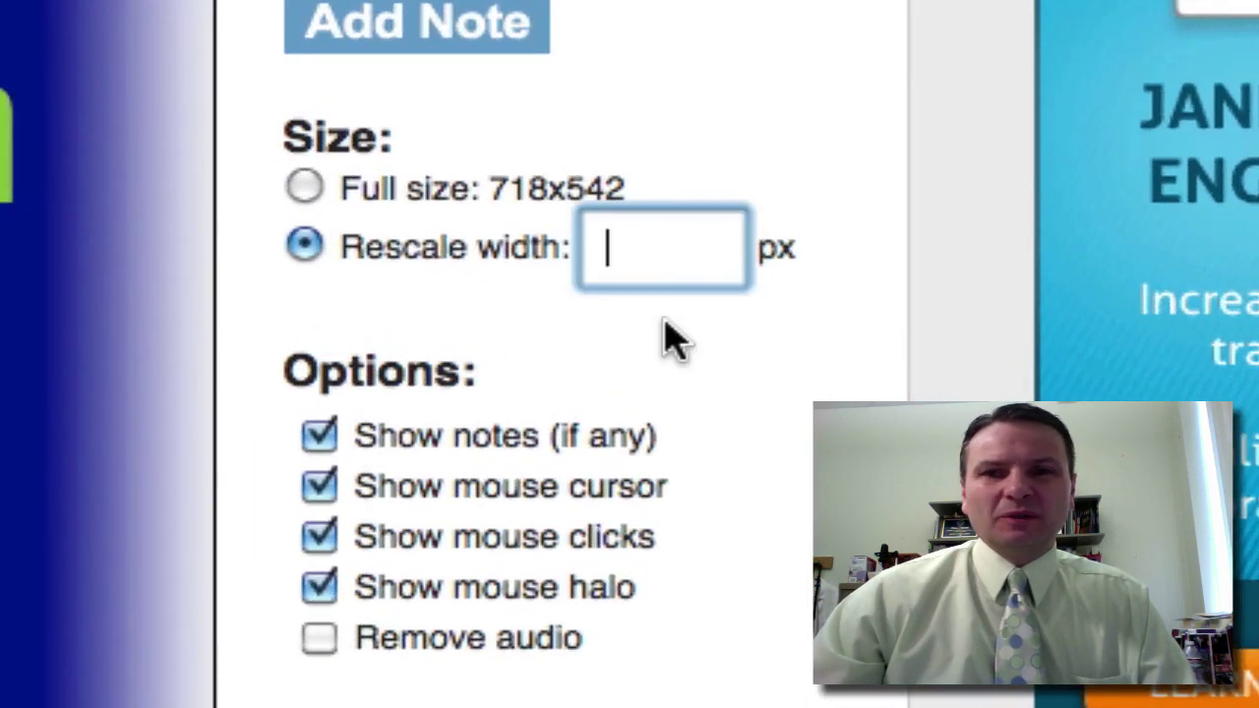
pyautogui.write('400')
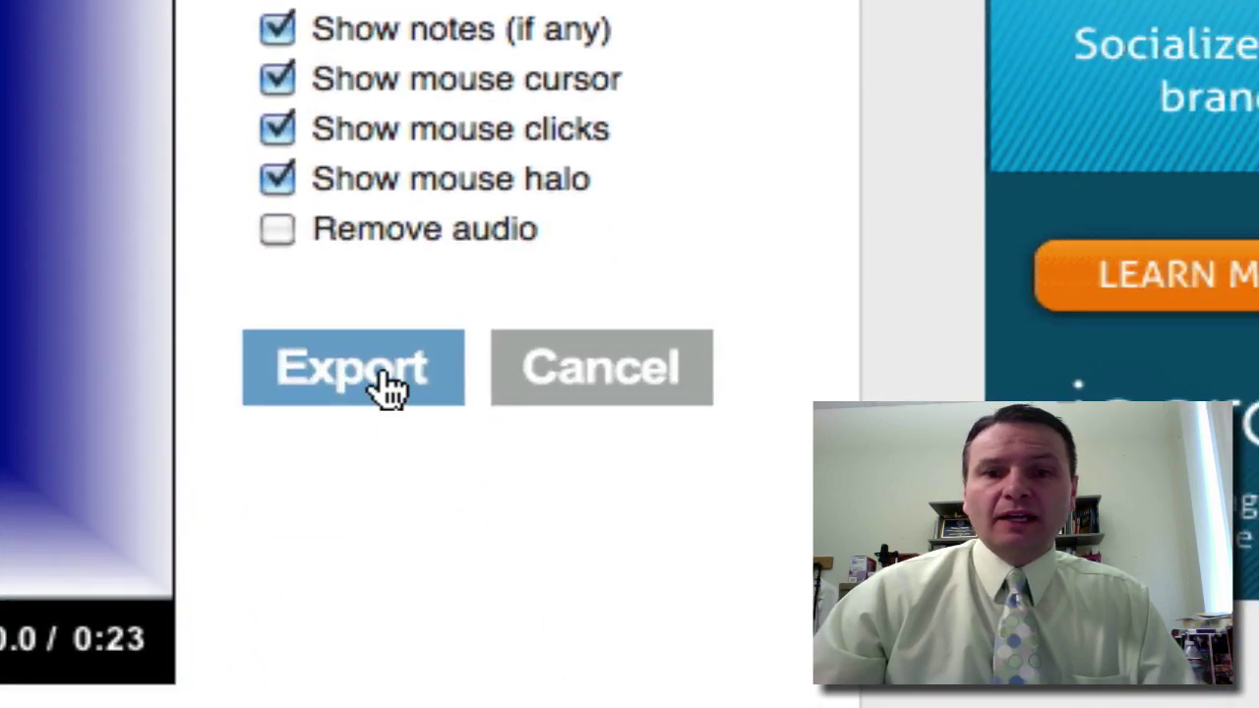
pyautogui.click(389, 386)
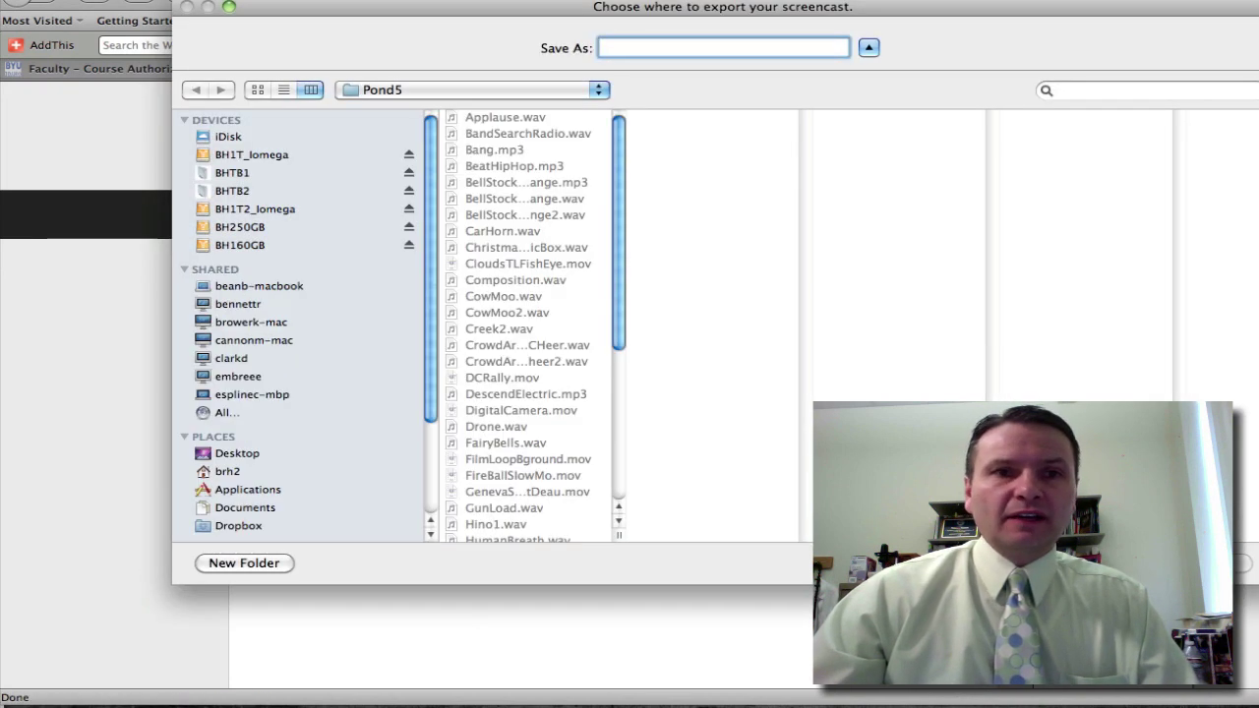
# - Save the exported movie as 'VideoforWeb20' in the Desktop folder
pyautogui.click(233, 473)
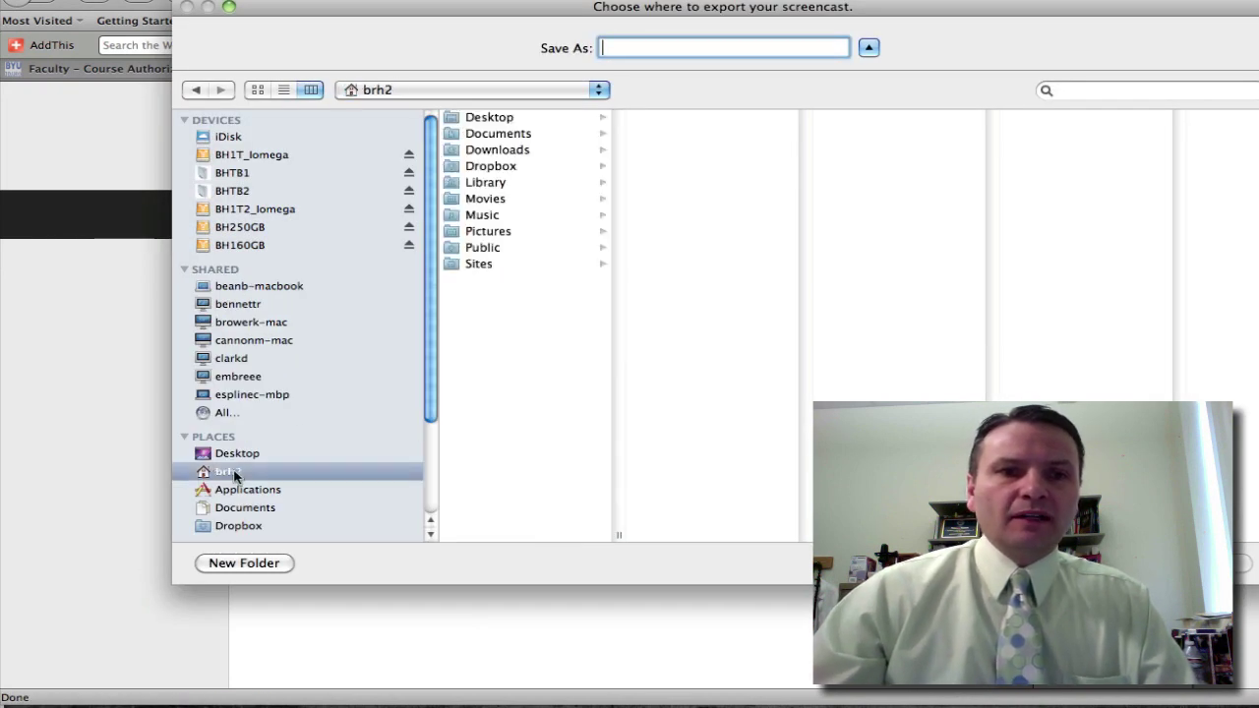
pyautogui.click(482, 117)
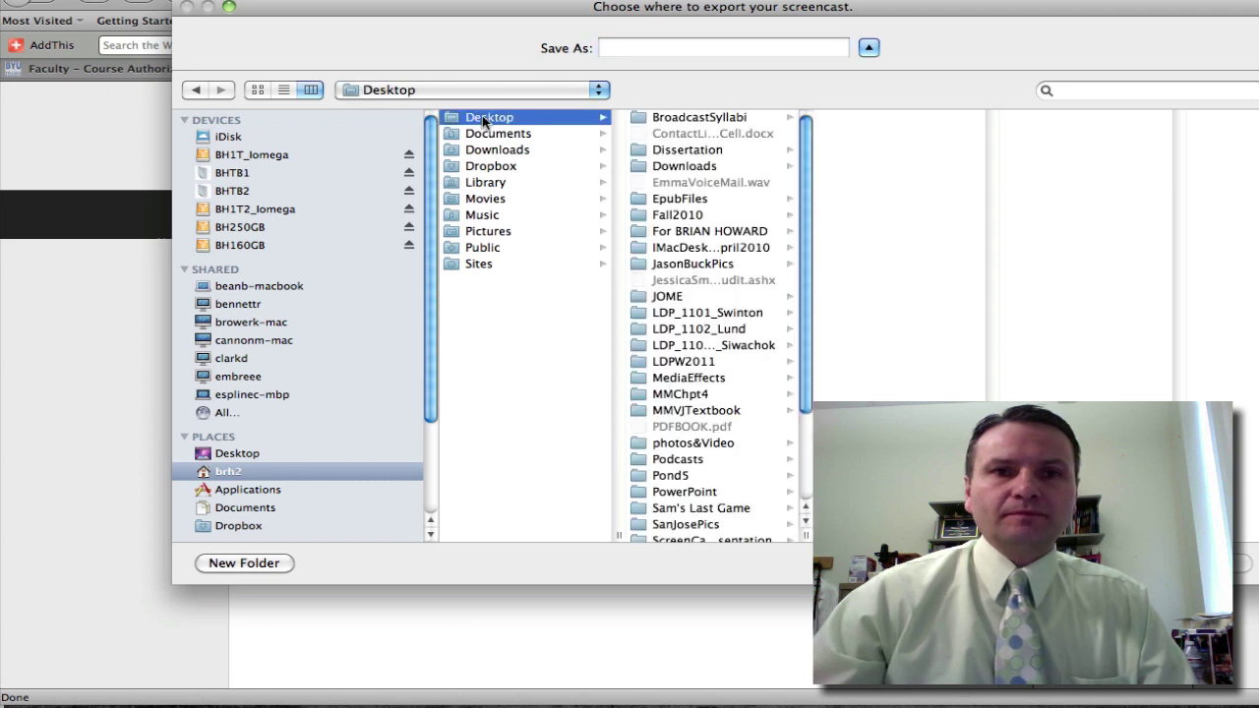
pyautogui.click(668, 45)
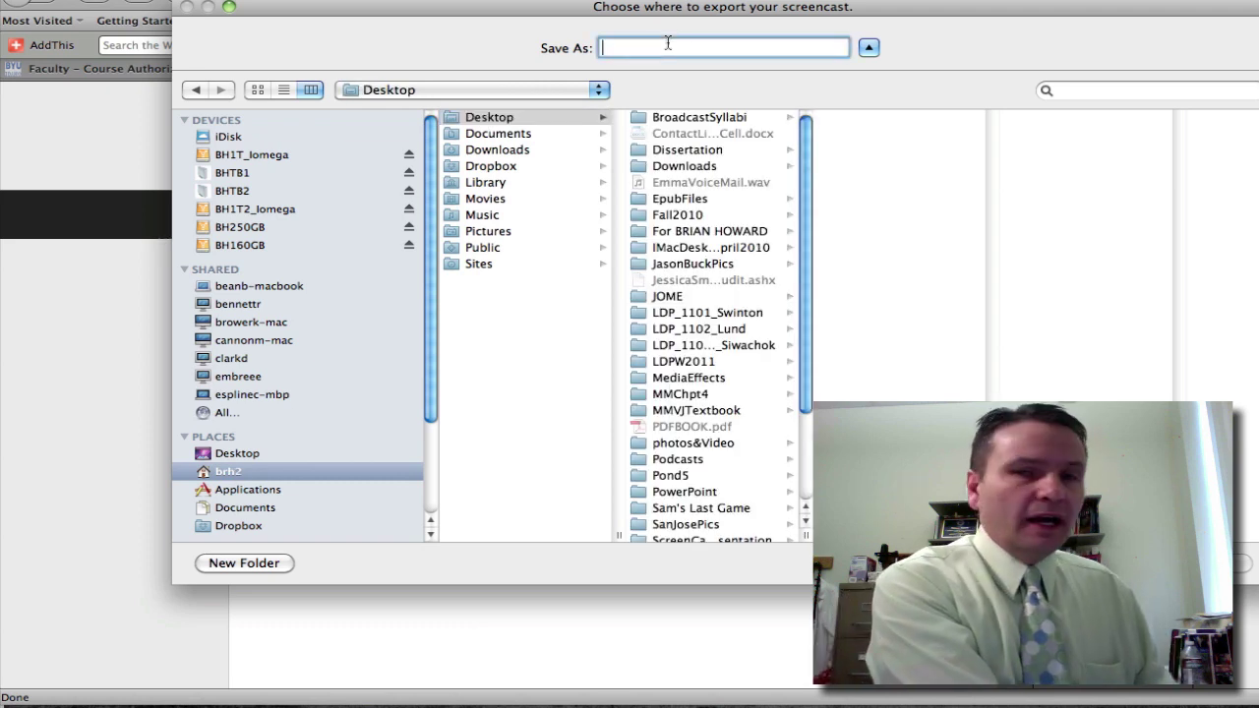
pyautogui.write('Video')
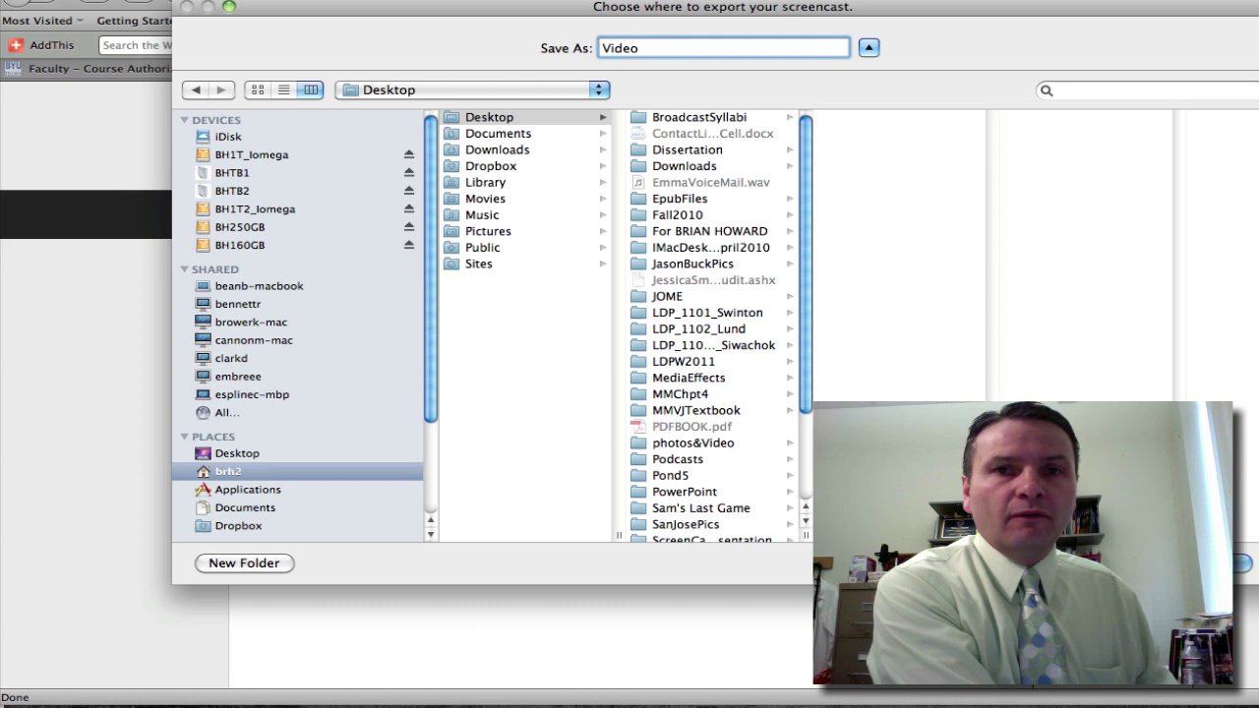
pyautogui.write('forW')
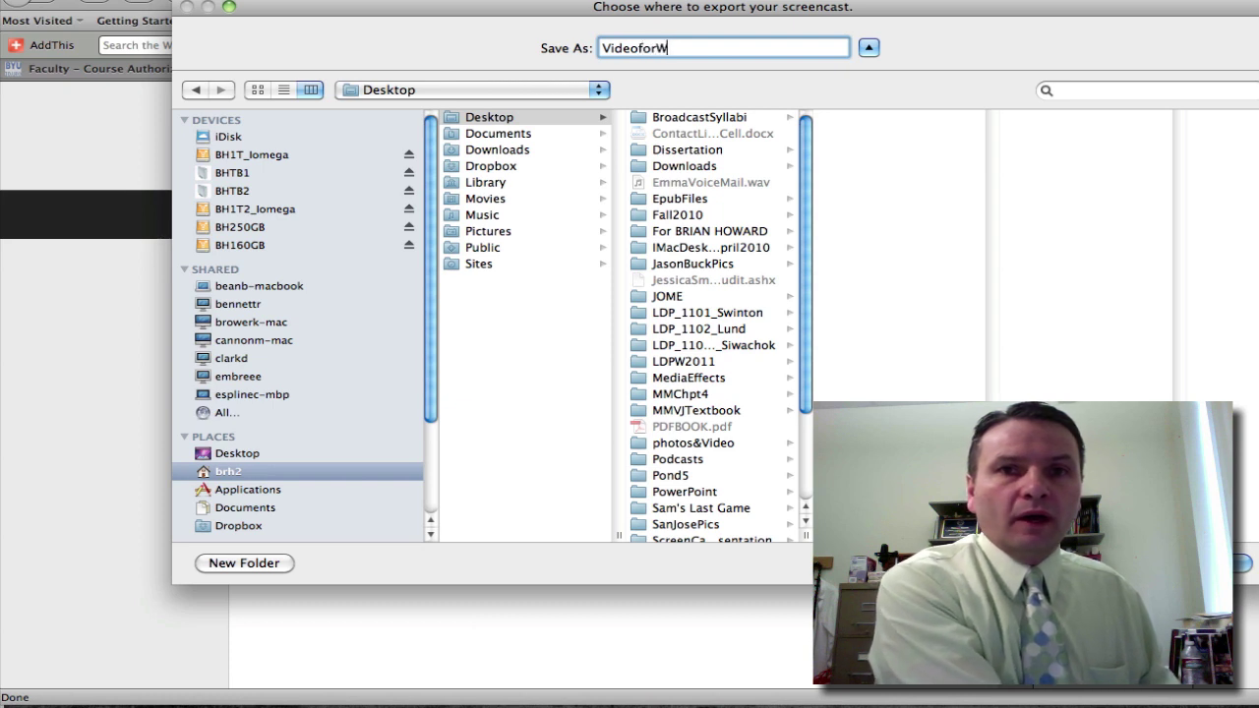
pyautogui.write('eb20')
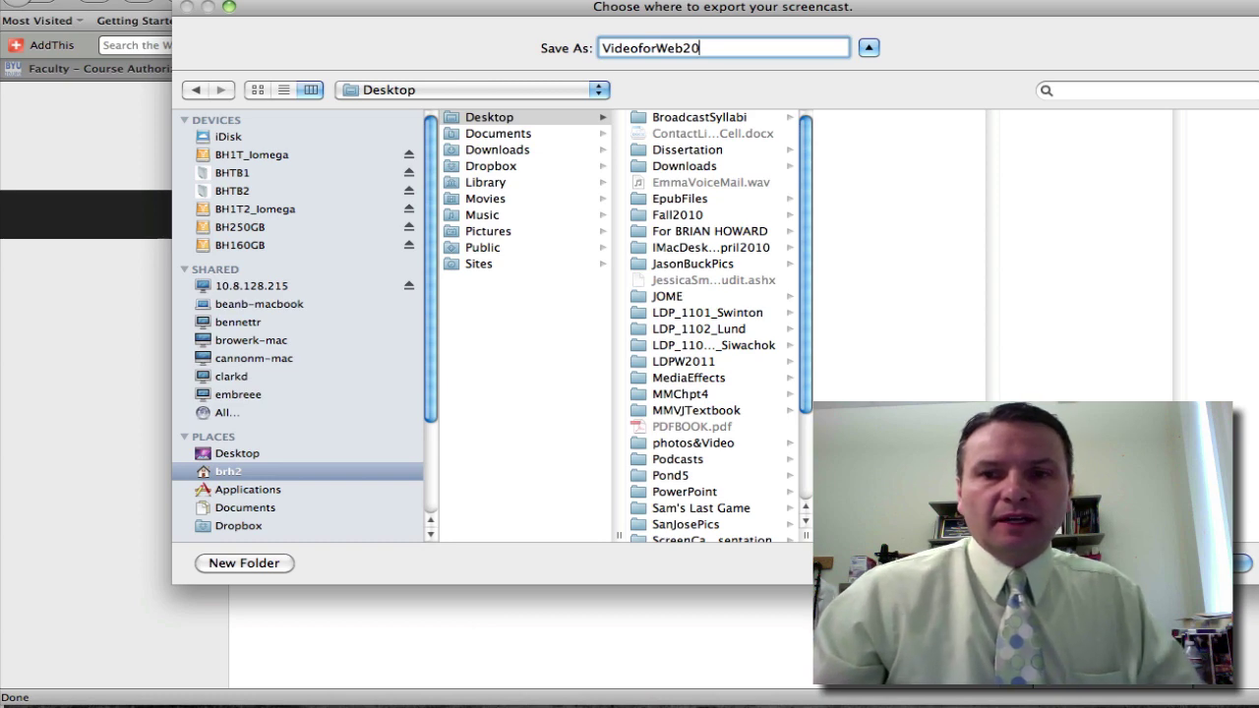
pyautogui.press('Return')
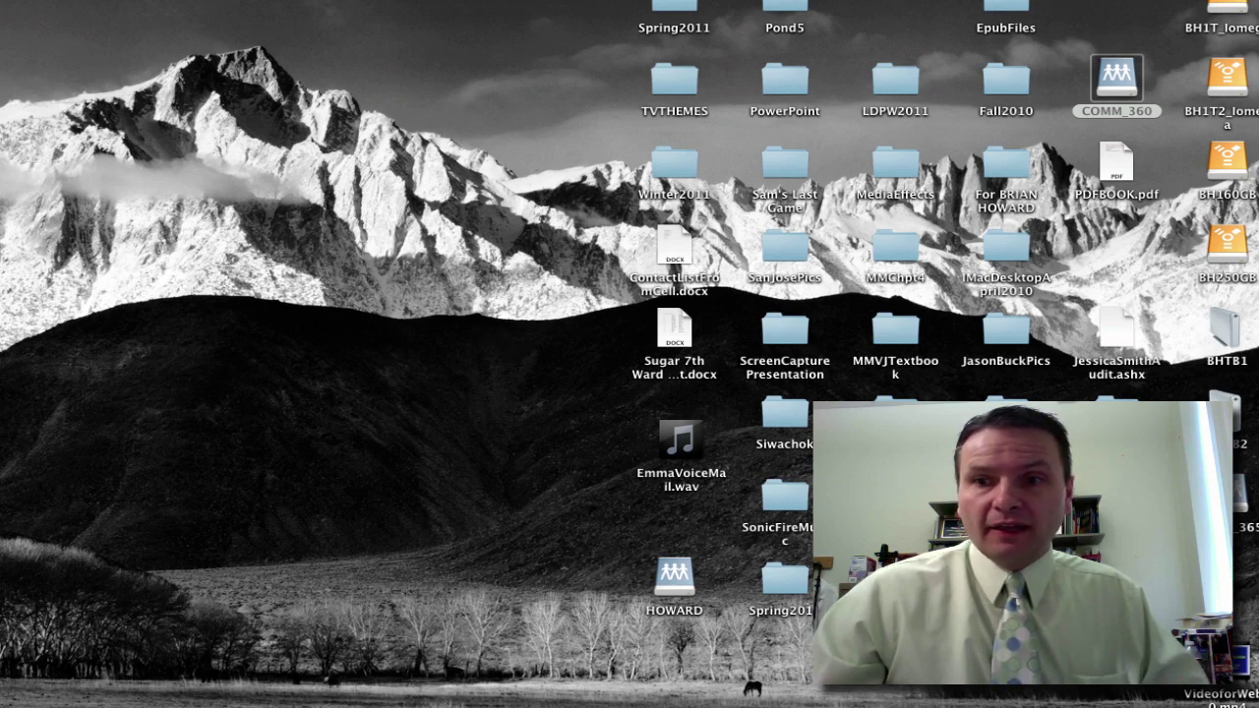
# - Move VideoforWeb20.mp4 up on the Desktop and open it with QuickTime Player
pyautogui.moveTo(1218, 661); pyautogui.dragTo(417, 170)
pyautogui.rightClick(414, 186)
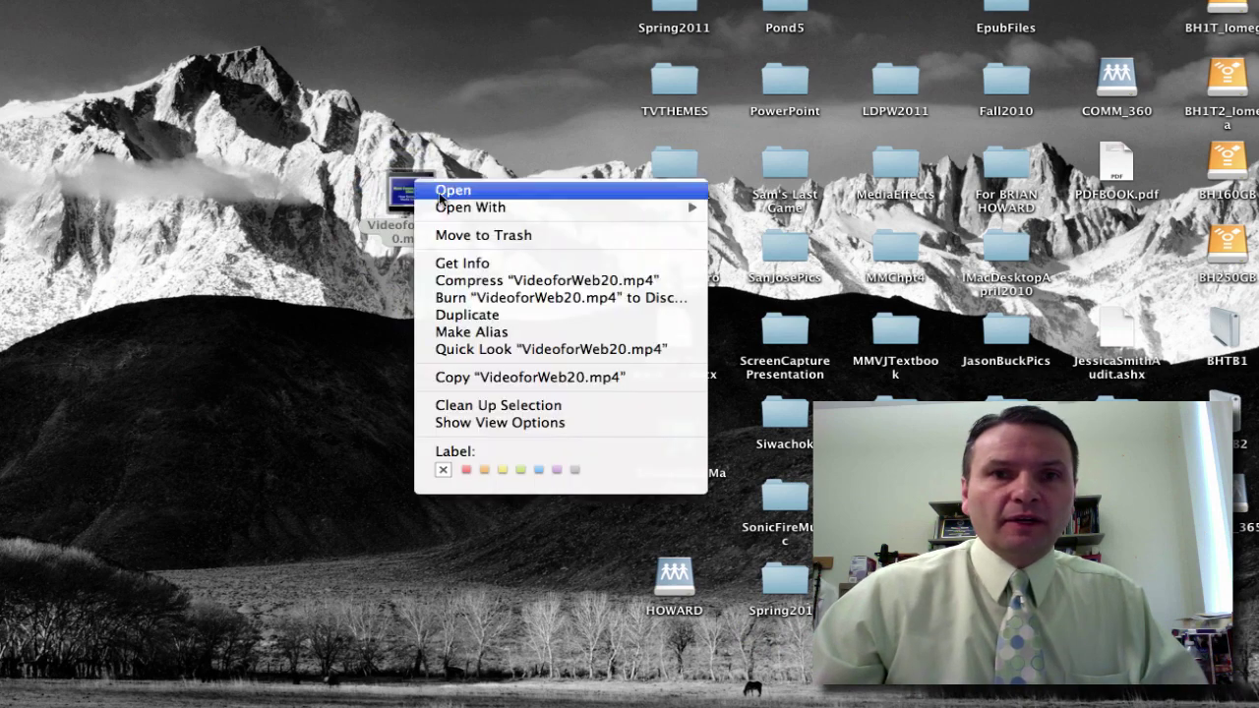
pyautogui.moveTo(622, 207)
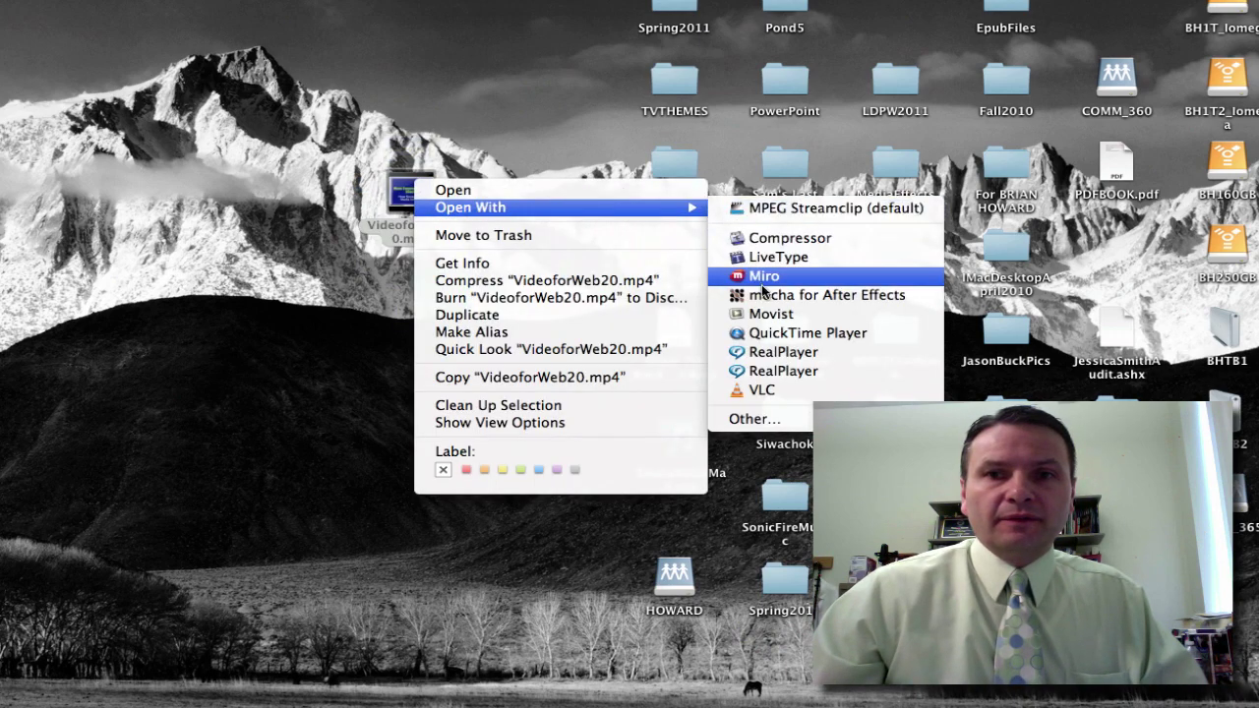
pyautogui.click(807, 333)
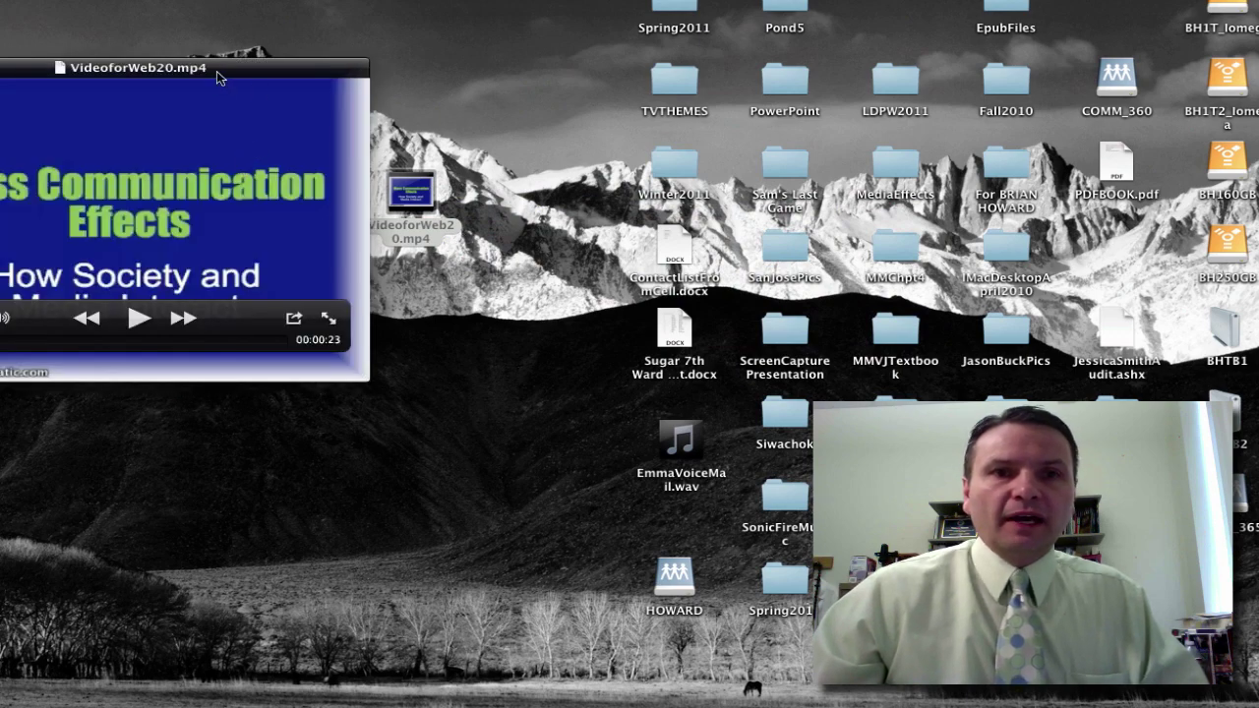
# - Reposition the player and its controls, play, seek ahead, and pause on the Propaganda slide
pyautogui.moveTo(213, 71); pyautogui.dragTo(364, 65)
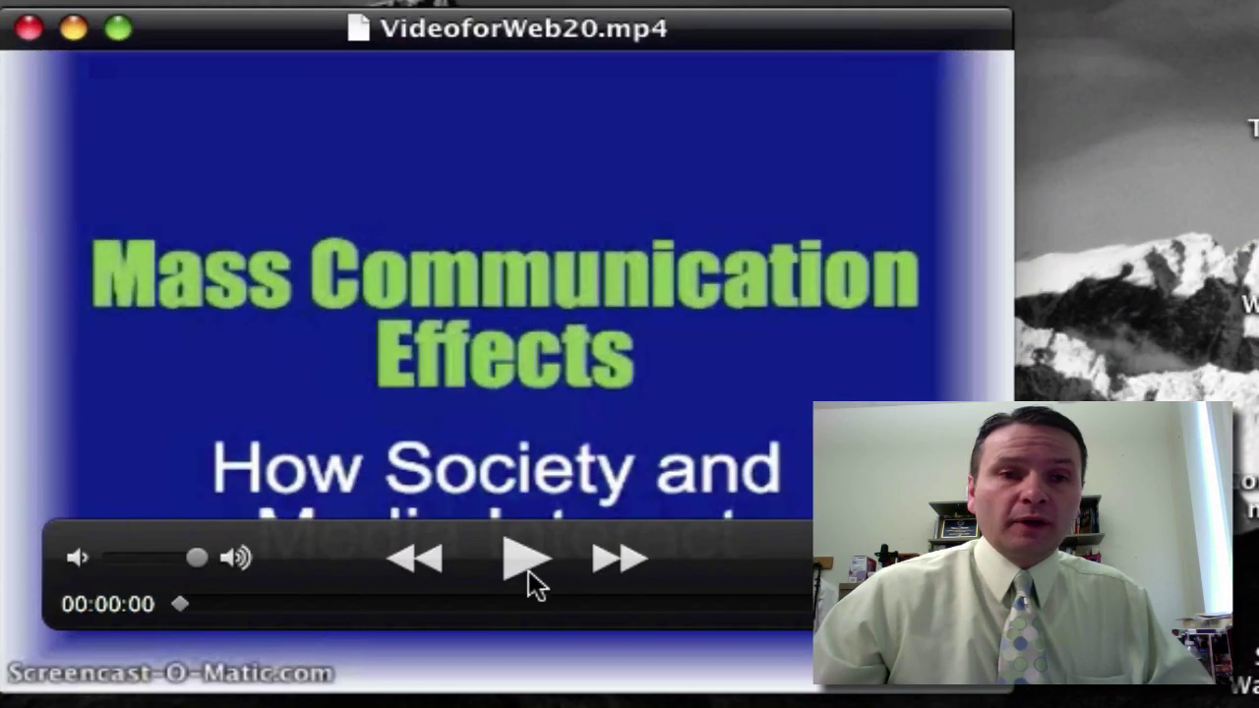
pyautogui.moveTo(462, 566); pyautogui.dragTo(464, 632)
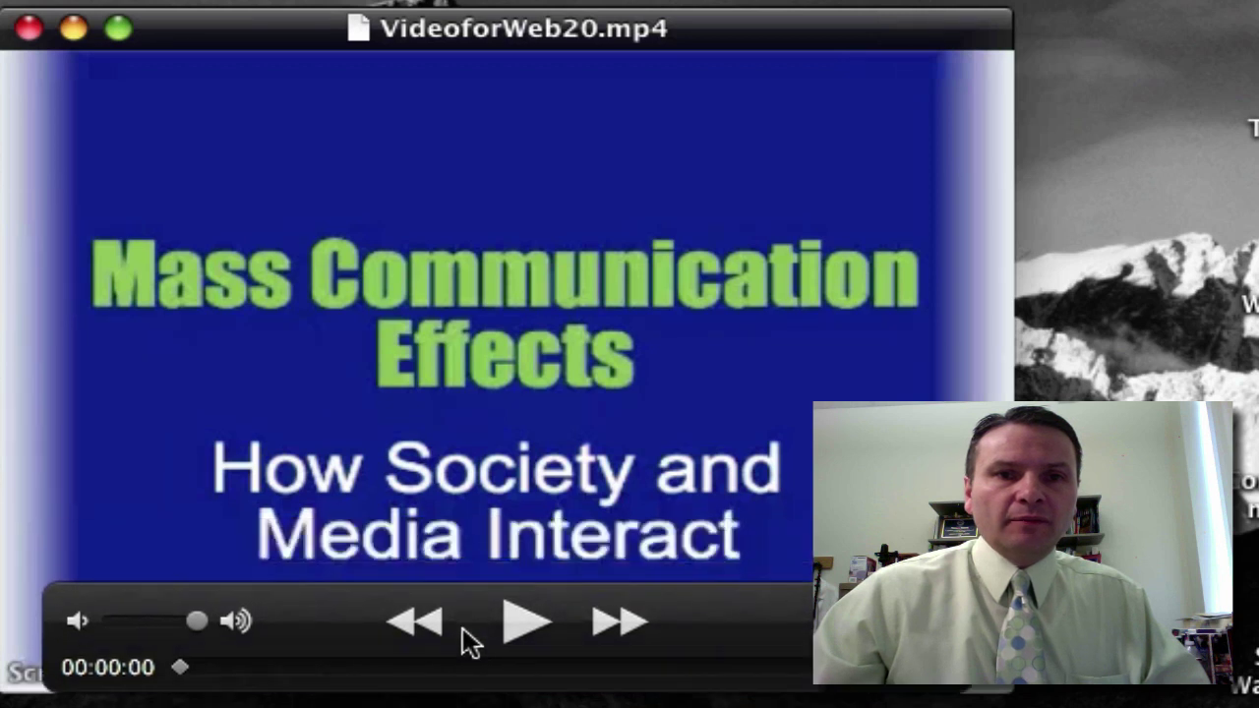
pyautogui.click(523, 624)
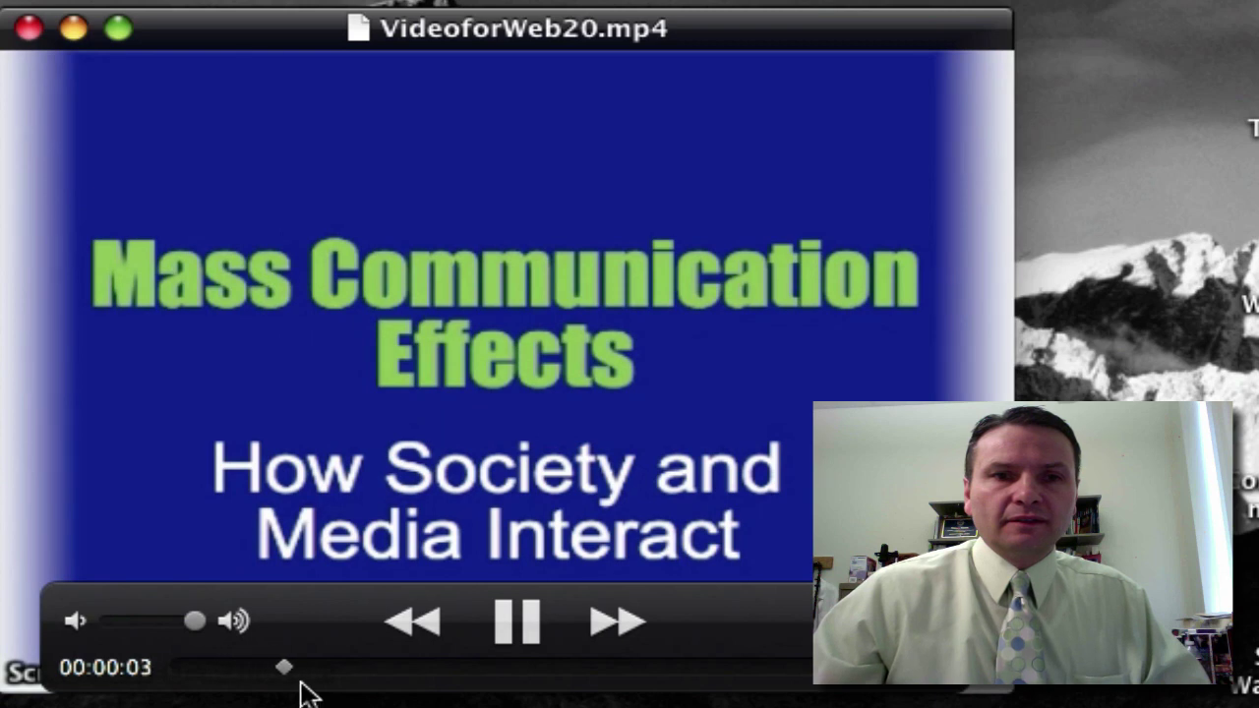
pyautogui.moveTo(293, 665); pyautogui.dragTo(503, 669)
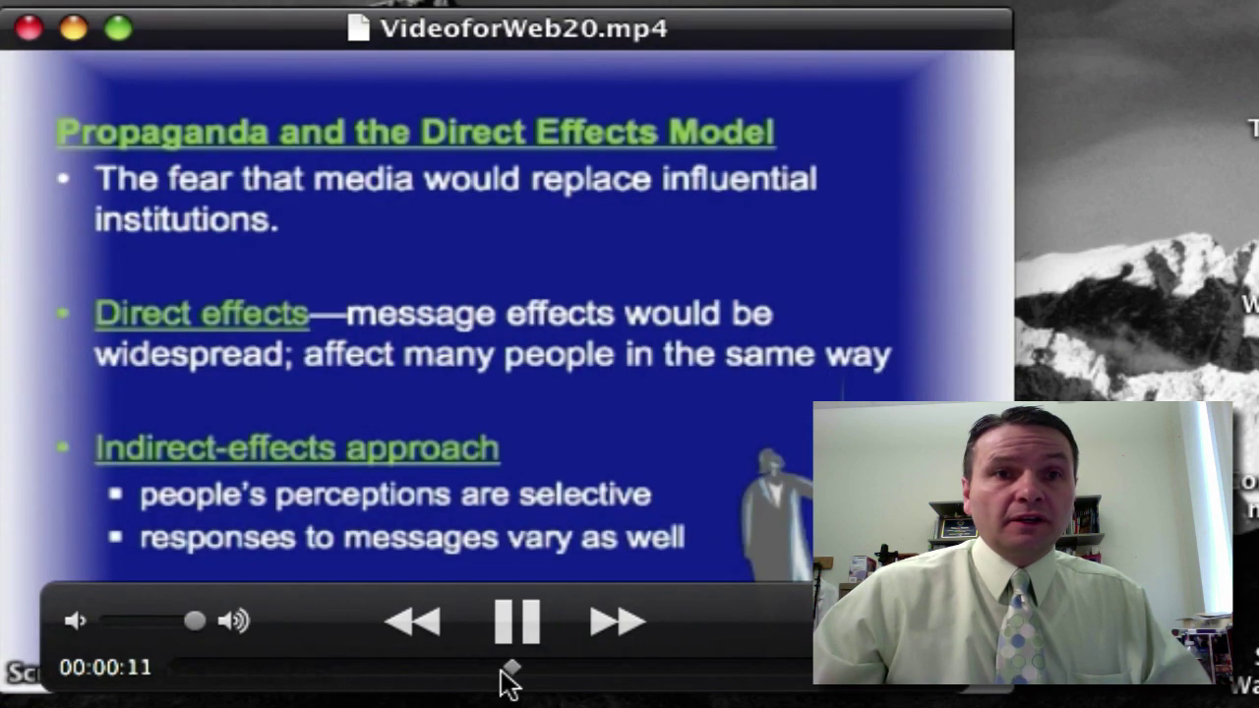
pyautogui.click(521, 624)
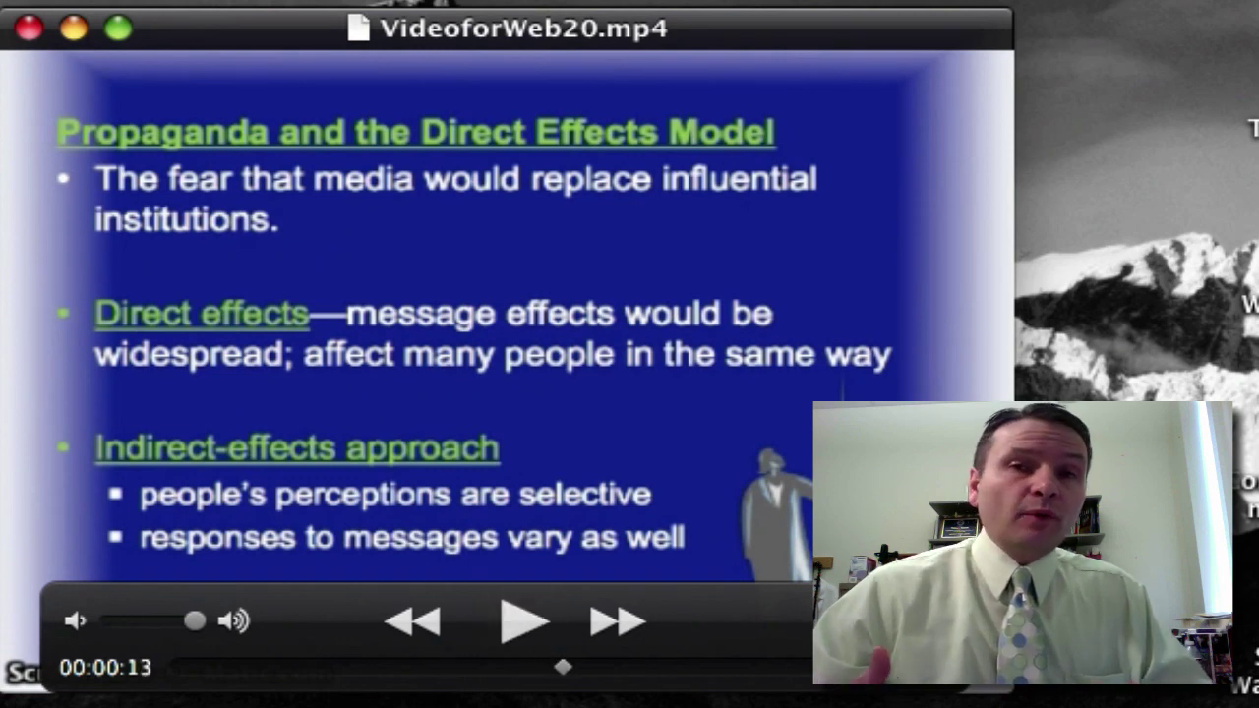